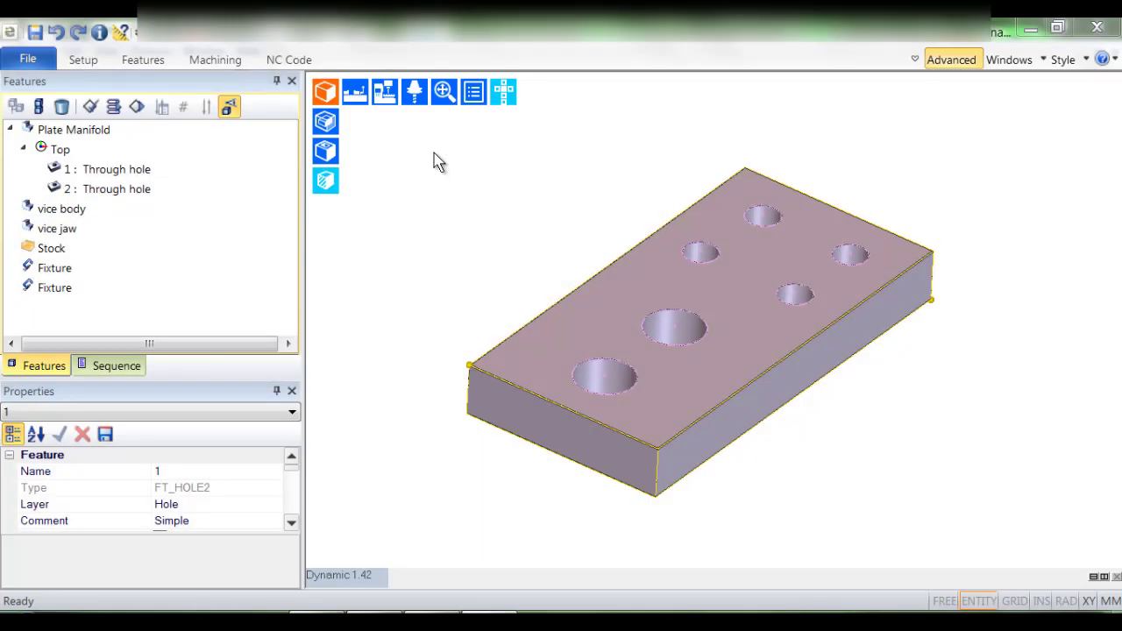
Step: Apply all strategies to both through-hole features to generate drilling and profiling toolpaths
mouse_move(451, 163)
middle_mouse_down()
mouse_move(488, 196)
mouse_move(465, 193)
mouse_move(462, 170)
middle_mouse_up()
left_click(160, 175)
left_click(161, 191, "shift")
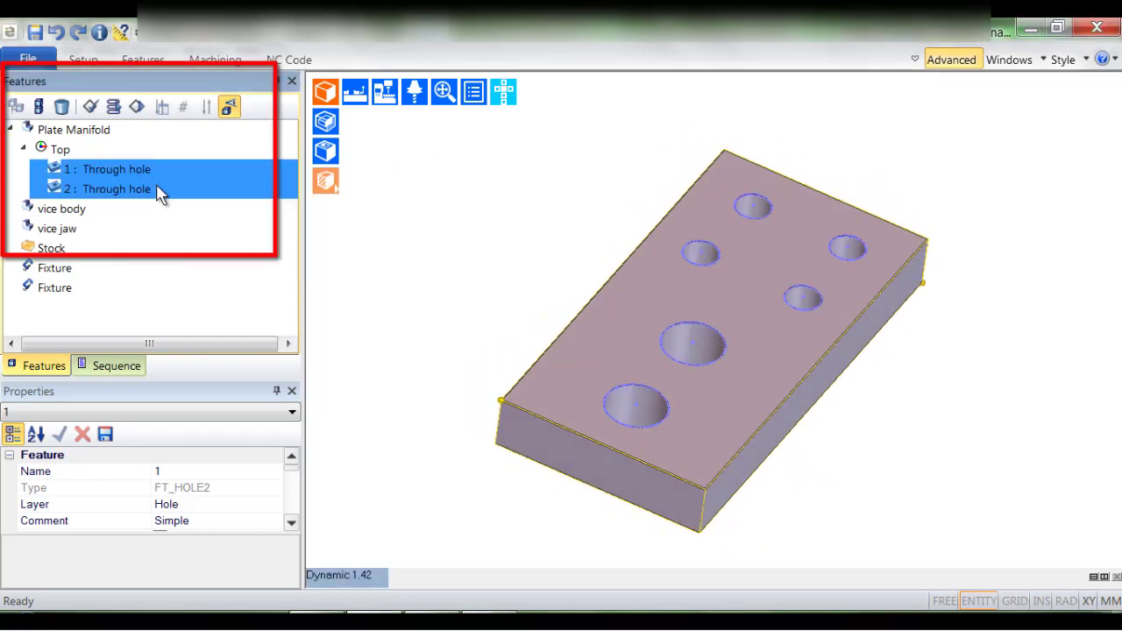
left_click(138, 109)
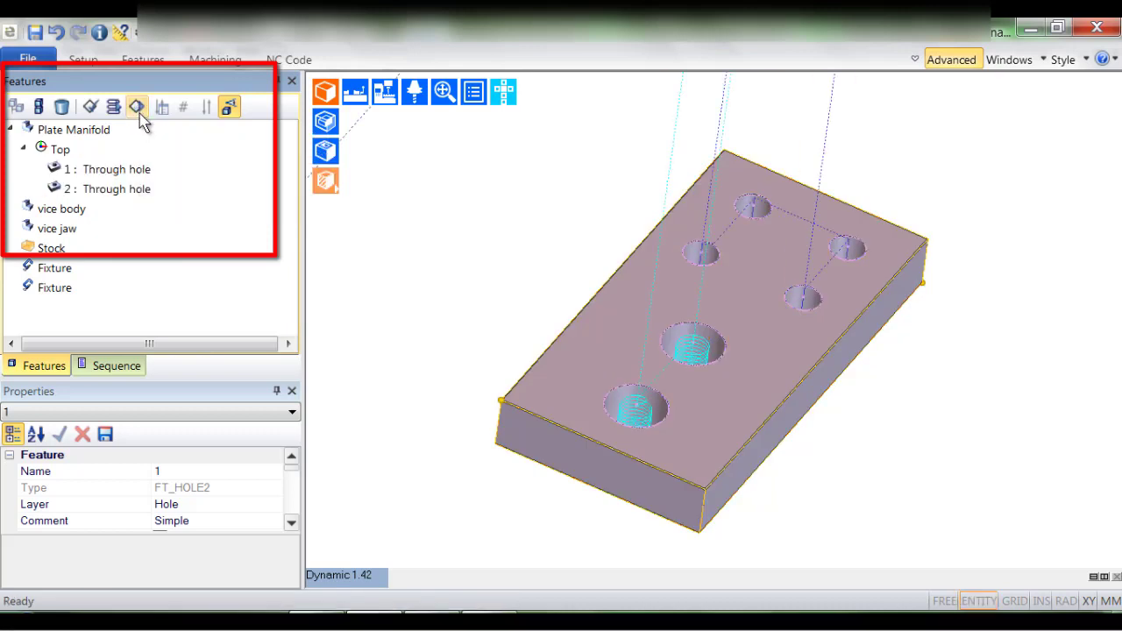
Step: Review the sequence's Hole : Drill (16.0 mm drill) and Profiling (14.0 mm cutter) instructions
left_click(132, 368)
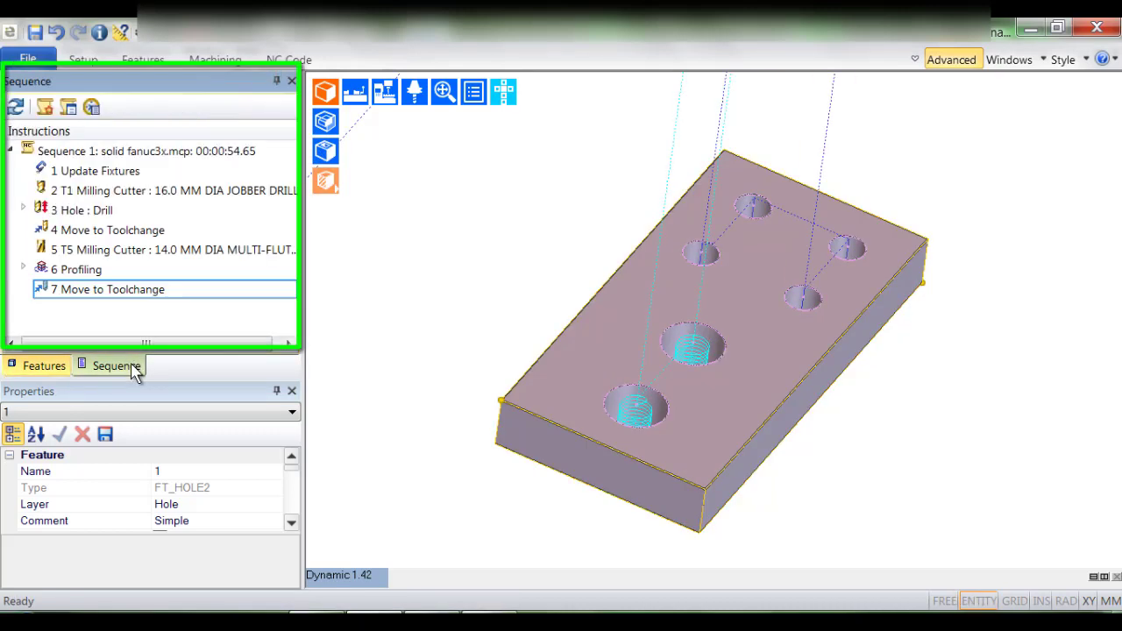
left_click(96, 211)
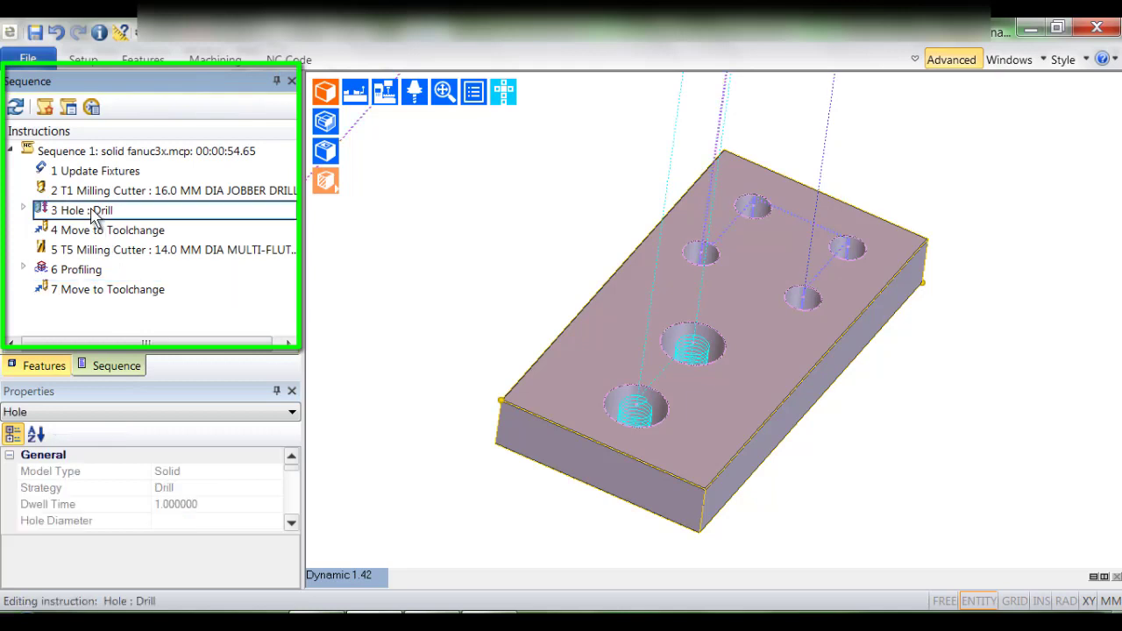
left_click(114, 272)
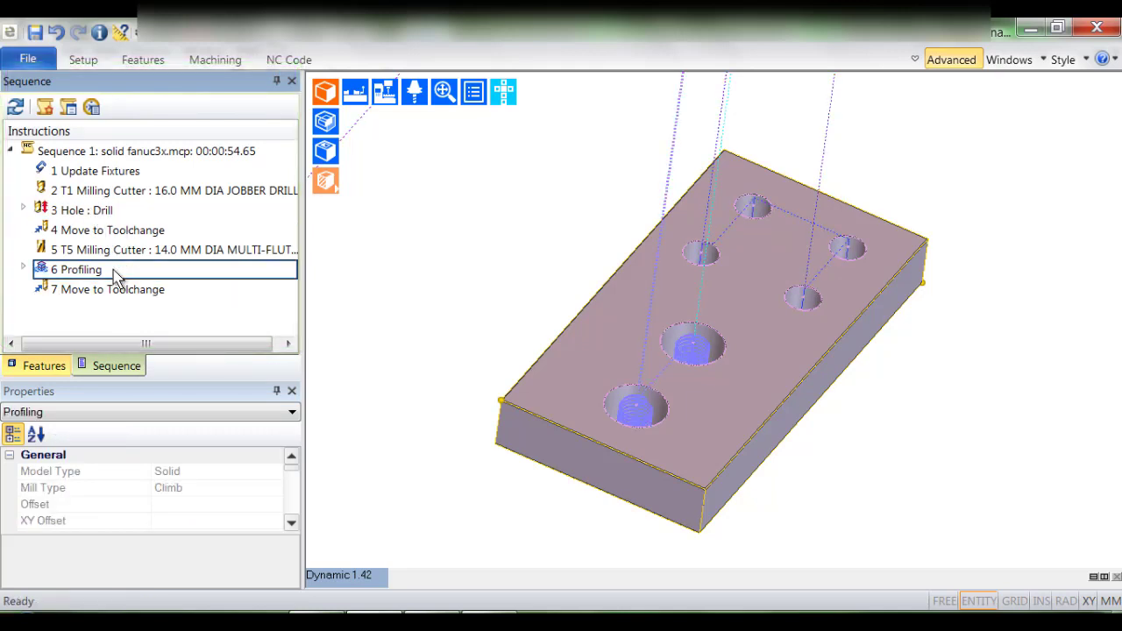
Step: Read each through hole's Diameter in Properties: 16.0 for feature 1, 28.0 for feature 2
left_click(57, 365)
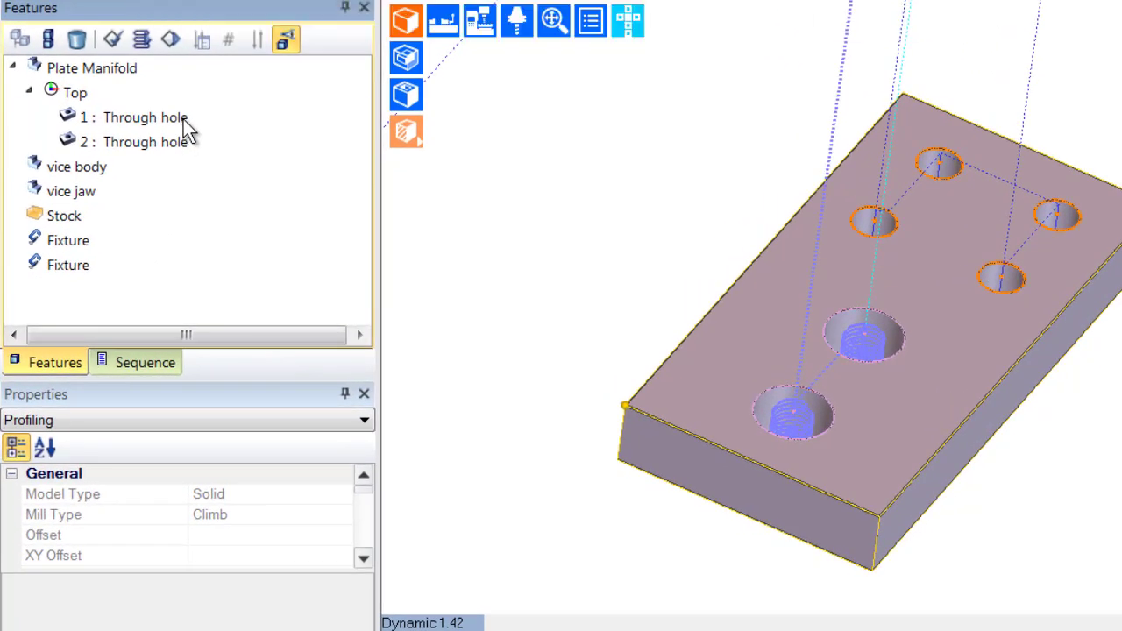
left_click(166, 154)
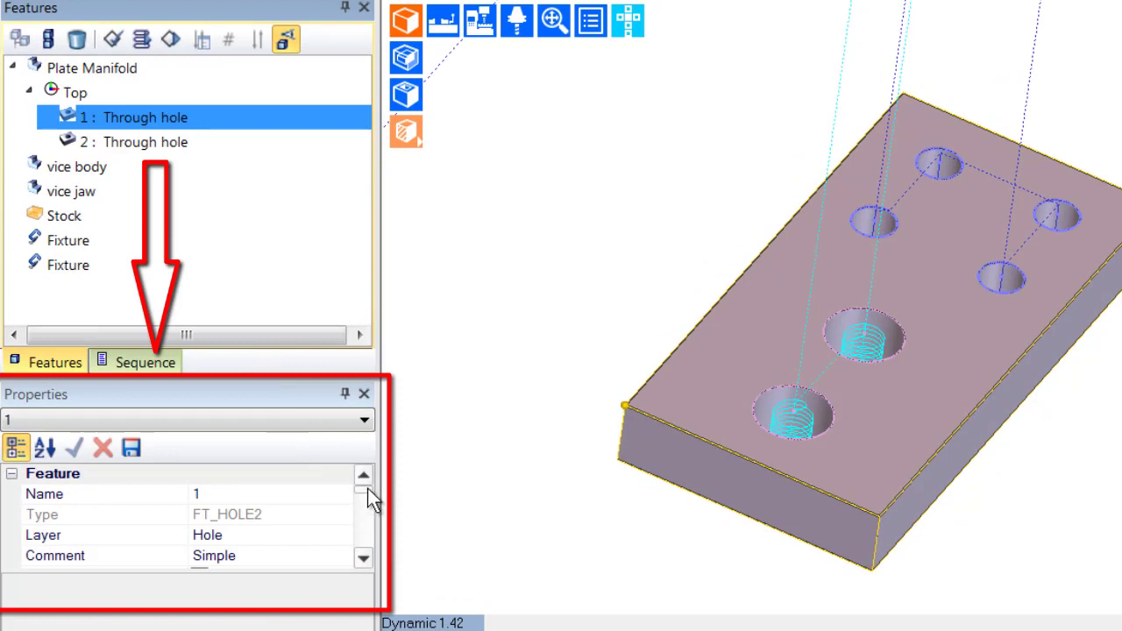
left_click_drag(367, 488, 367, 502)
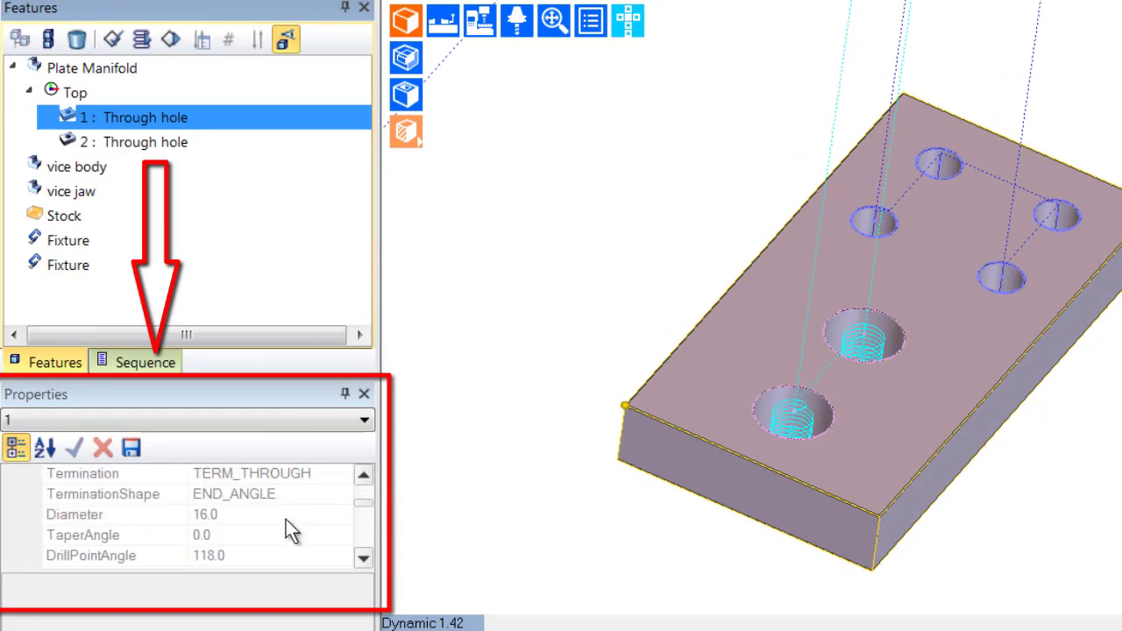
left_click(189, 142)
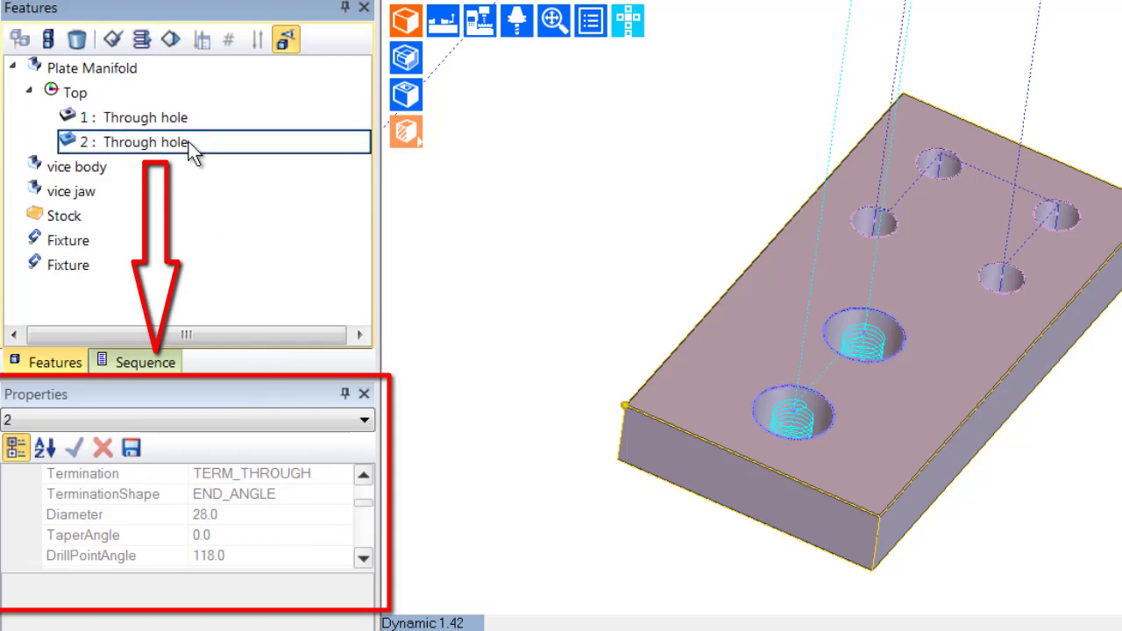
left_click(193, 121)
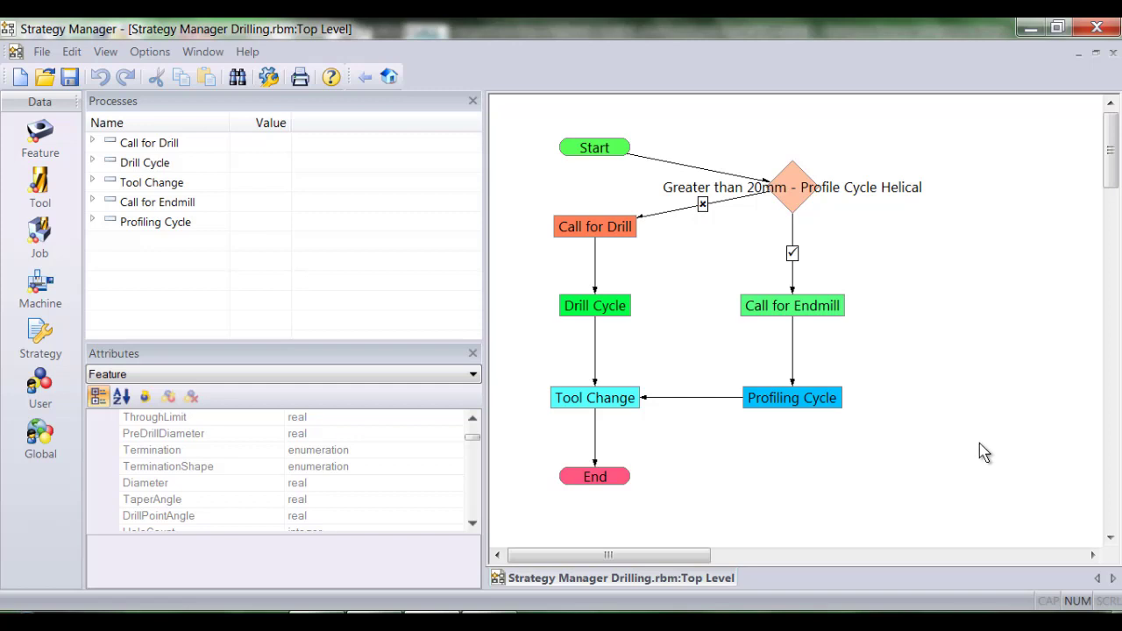
Step: Delete the decision, Call for Endmill and Profiling Cycle nodes, link Start to Call for Drill, and save
left_click_drag(978, 464, 714, 152)
right_click(796, 204)
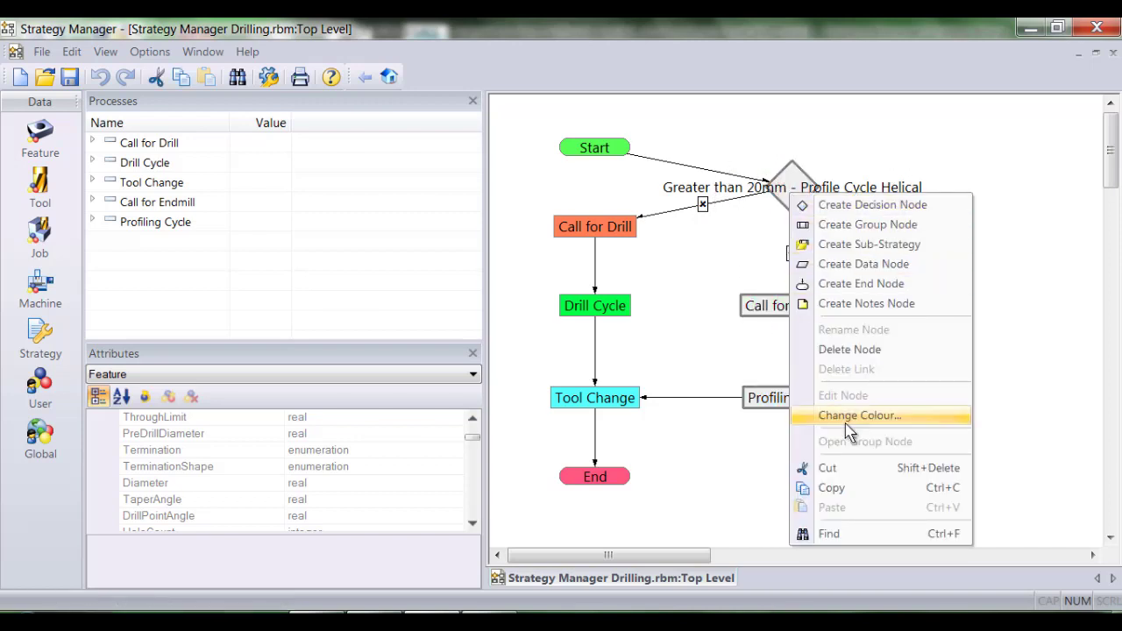
left_click(850, 349)
left_click_drag(605, 158, 605, 235)
left_click(70, 77)
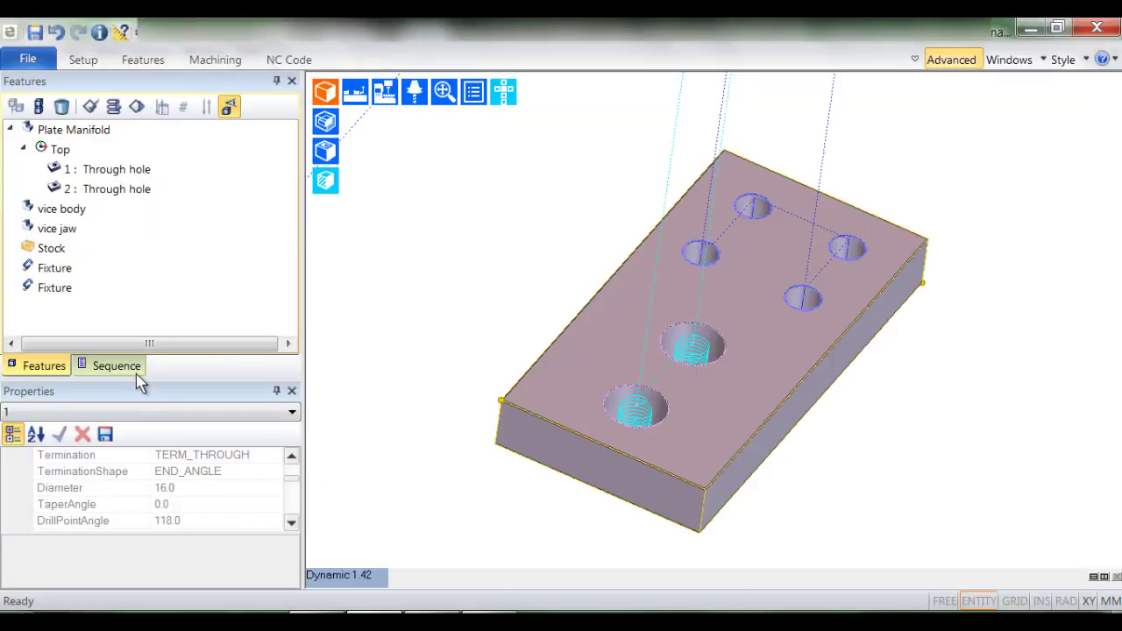
Step: Delete sequence instructions 2–7
left_click(132, 368)
left_click(139, 193)
left_click(132, 291, "shift")
right_click(131, 291)
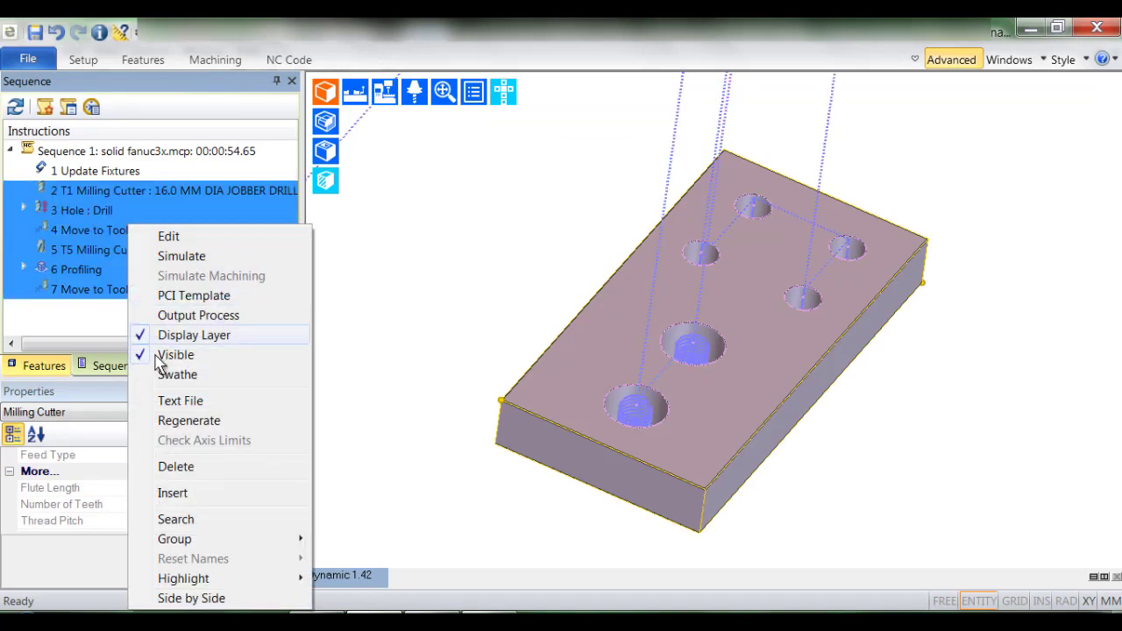
left_click(175, 467)
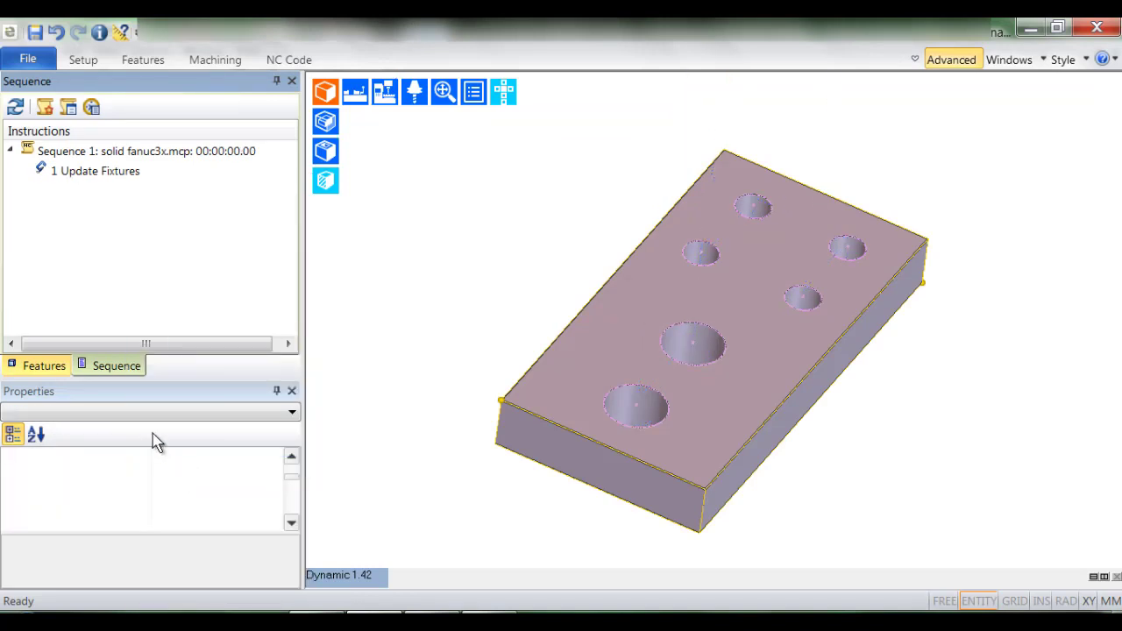
Step: Reapply strategies to both through holes, now drilled with 16 mm and 28 mm drills
left_click(54, 370)
left_click(159, 170)
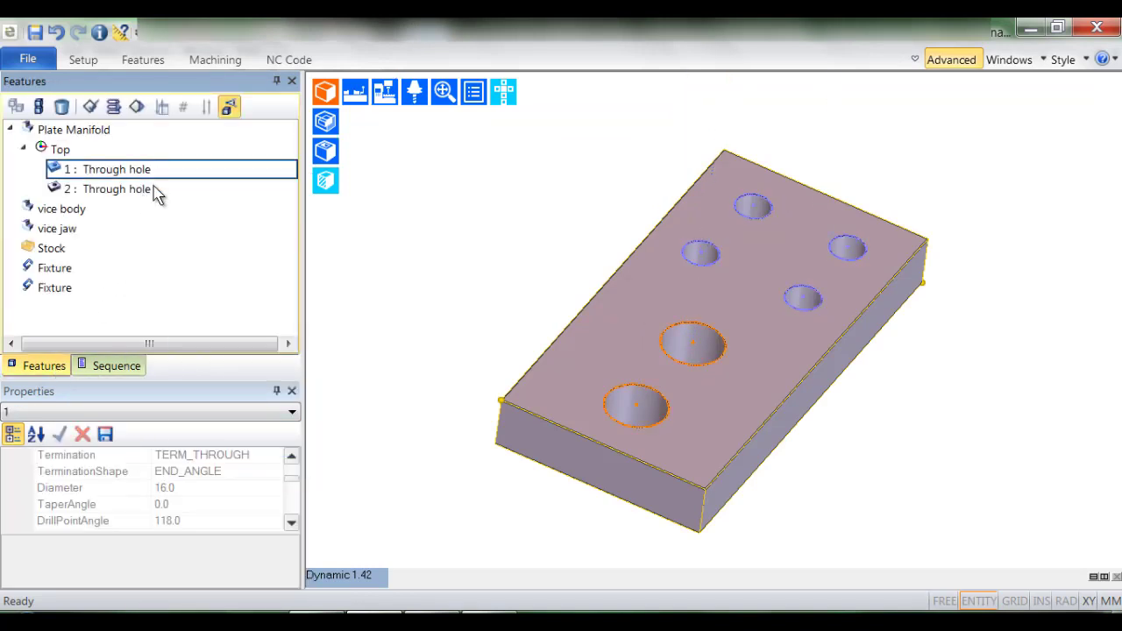
left_click(155, 191, "shift")
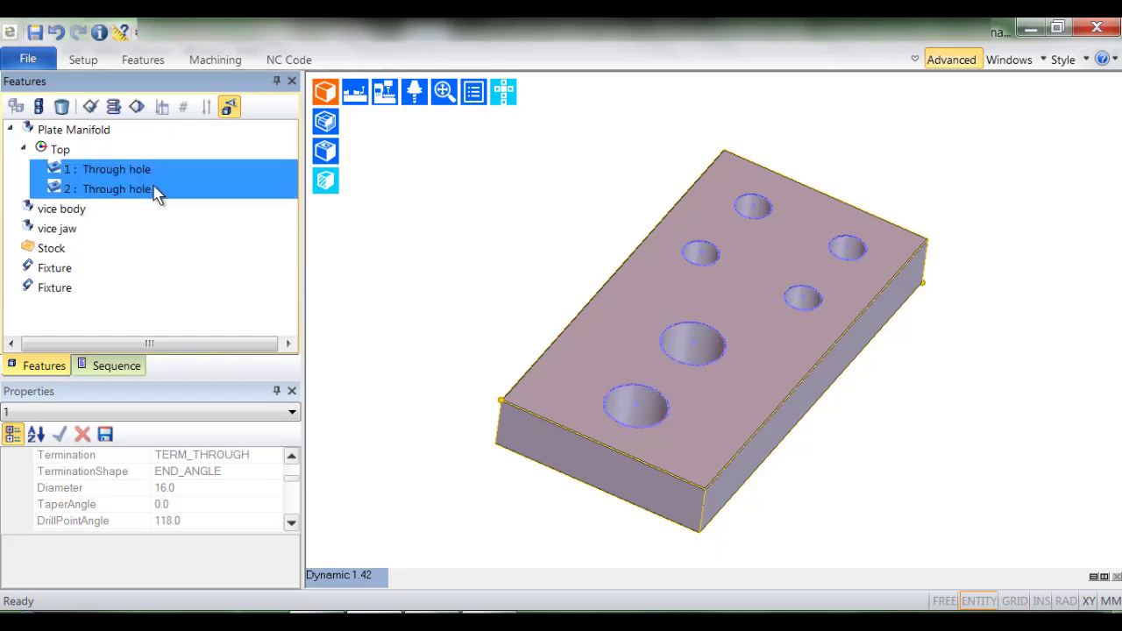
left_click(137, 107)
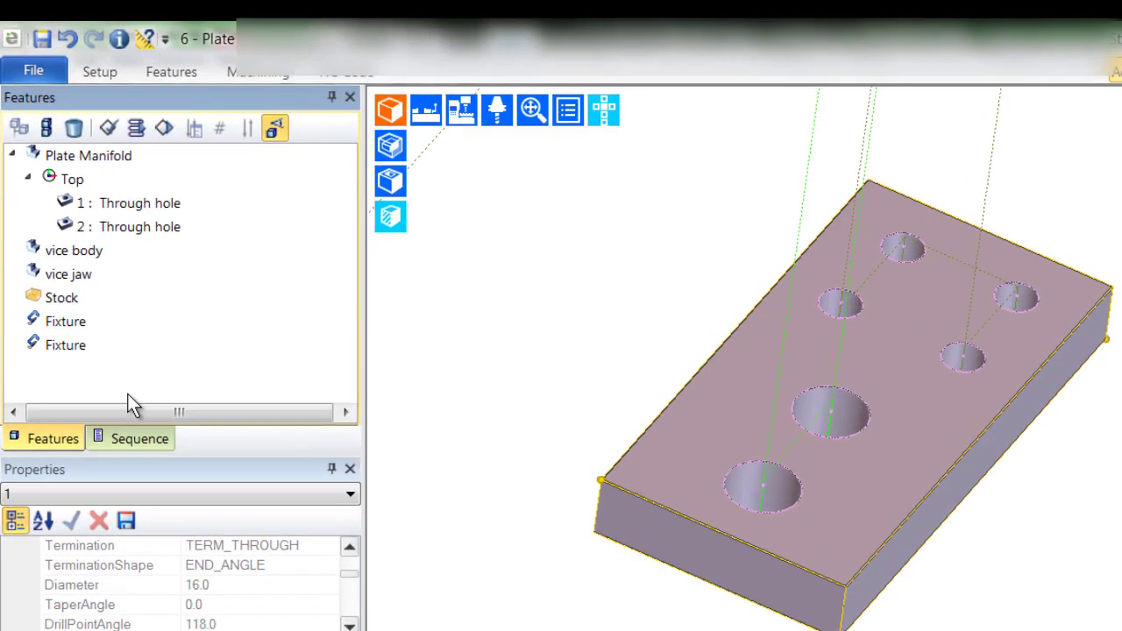
left_click(118, 367)
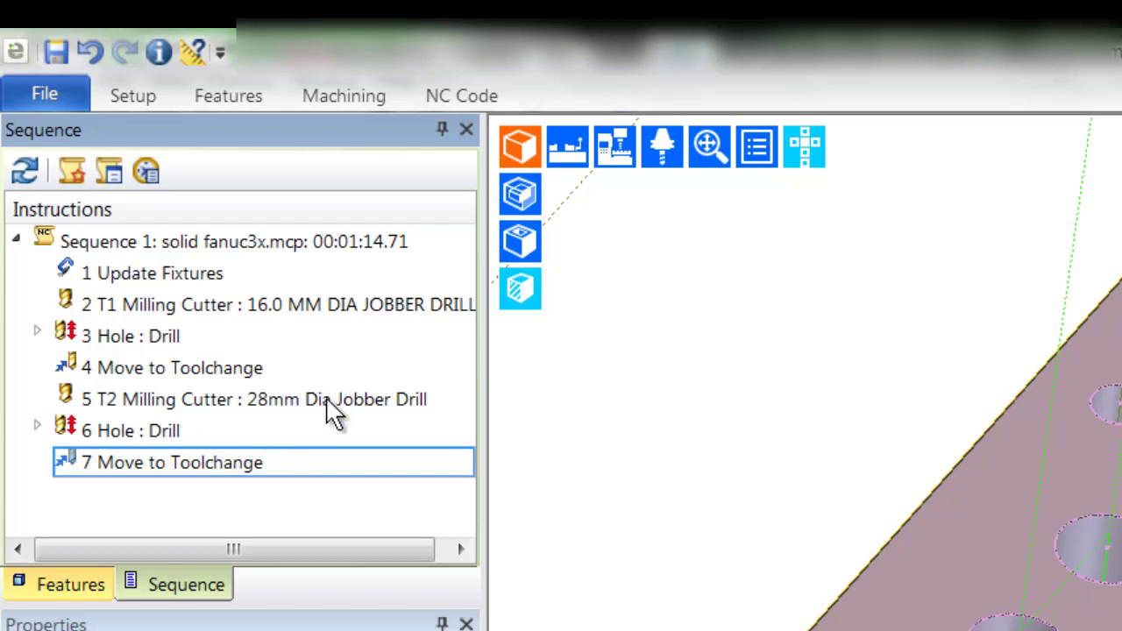
Step: Delete the regenerated drill and tool-change instructions, leaving only Update Fixtures
left_click(316, 307)
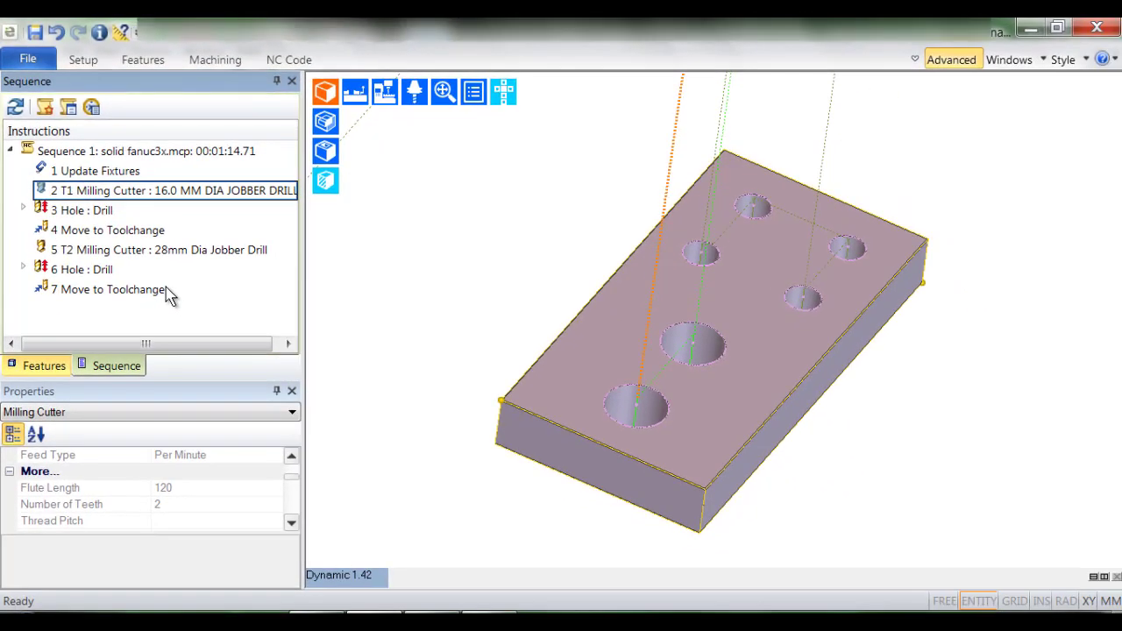
left_click(244, 425, "shift")
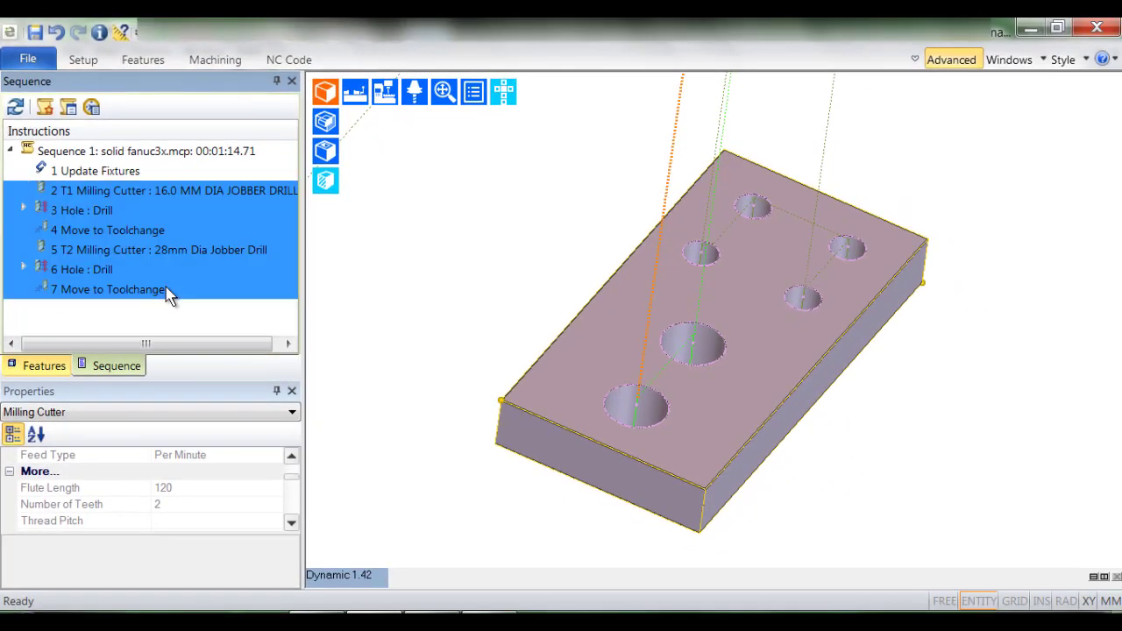
right_click(244, 426)
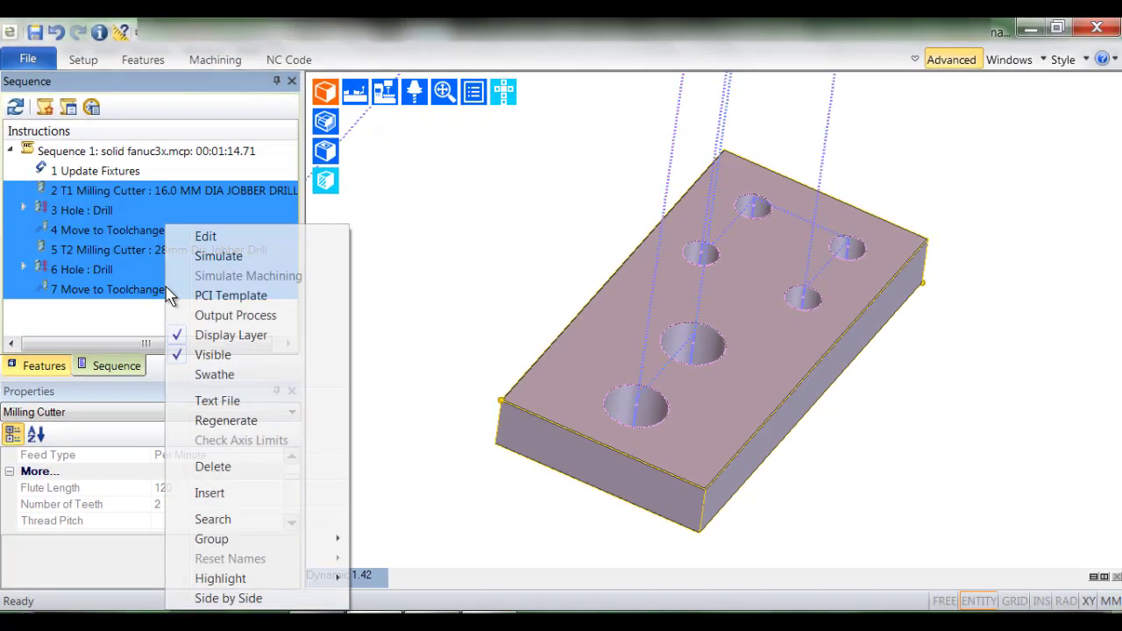
left_click(210, 469)
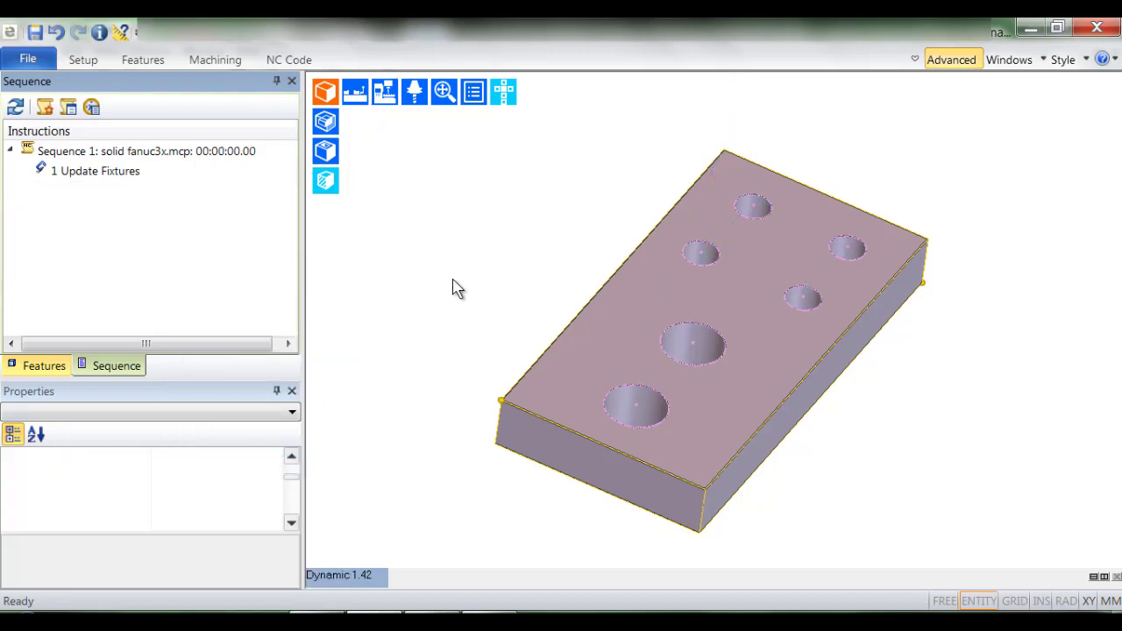
Step: Add the 14 mm multi-flute end mill from ToolStore as tool T5
left_click(216, 61)
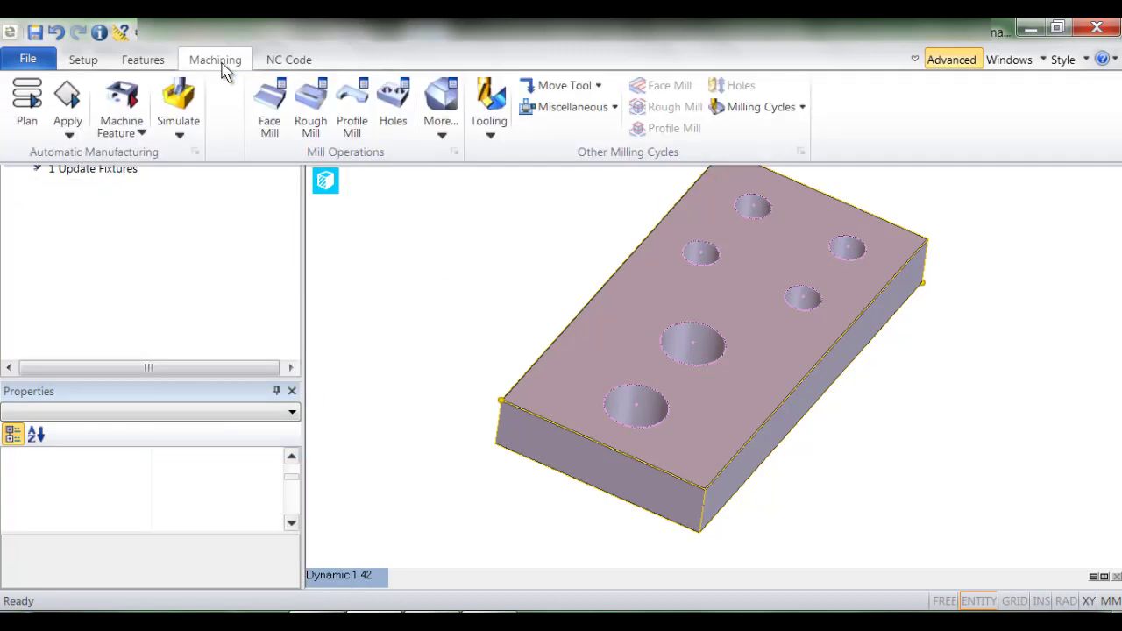
left_click(494, 140)
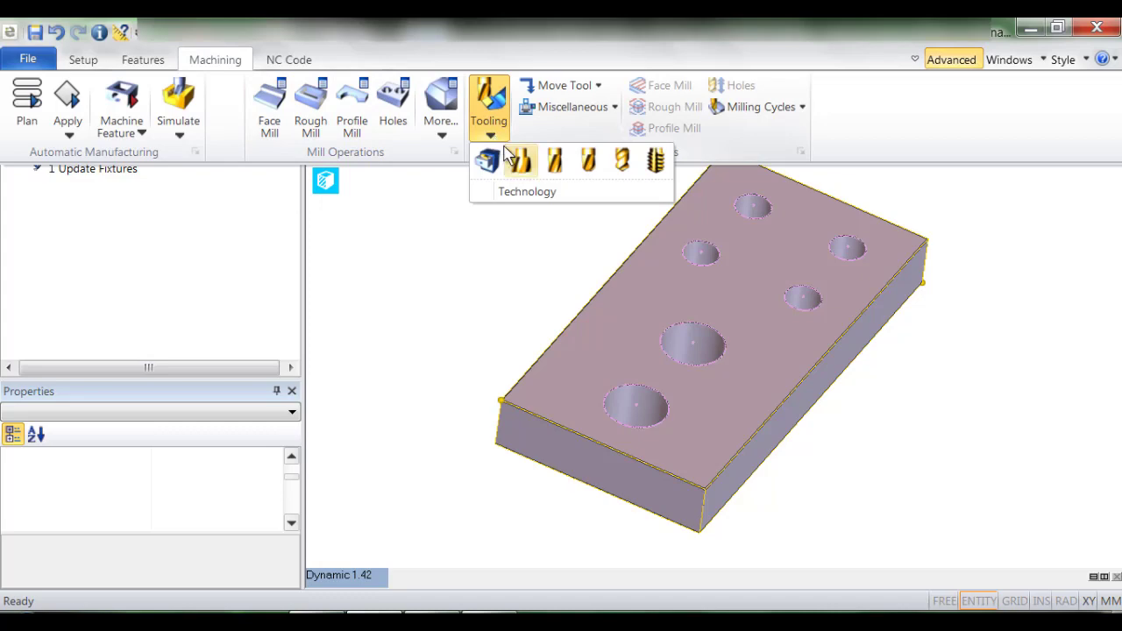
left_click(549, 163)
type("24")
left_click(718, 79)
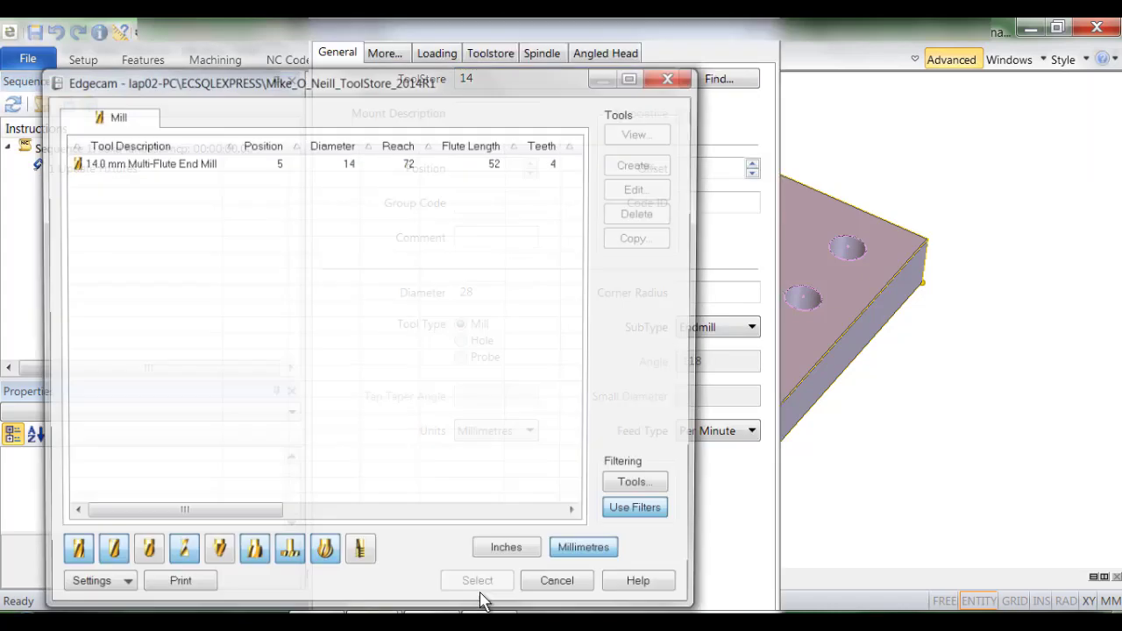
left_click(250, 162)
left_click(483, 590)
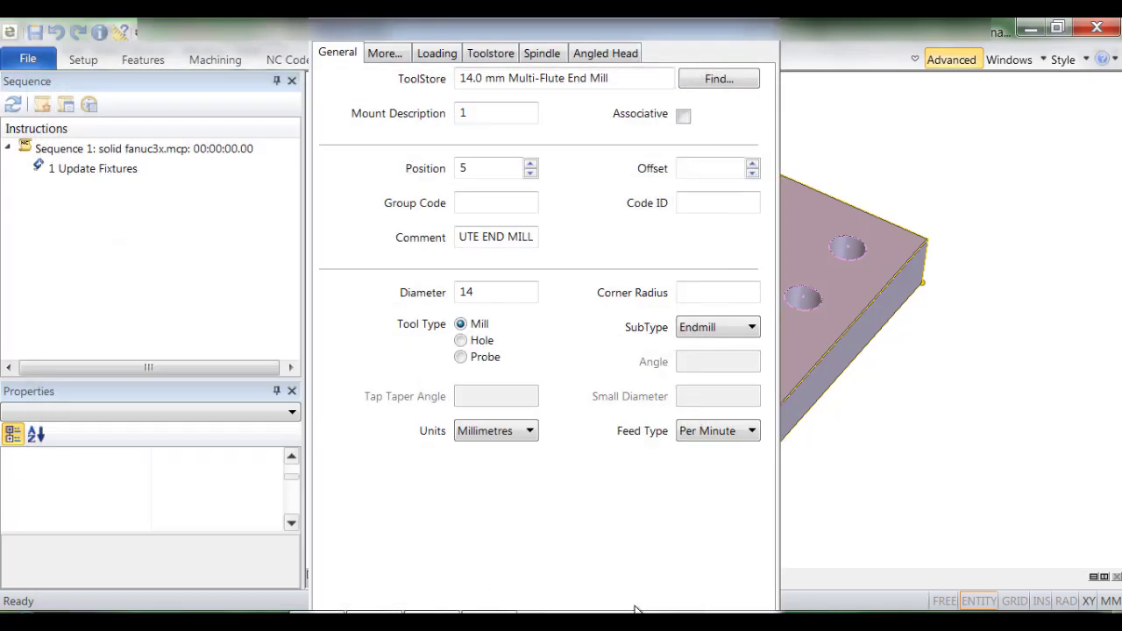
left_click(635, 605)
Step: Set up a Profile Milling cycle with a 2 mm cut increment
left_click(216, 60)
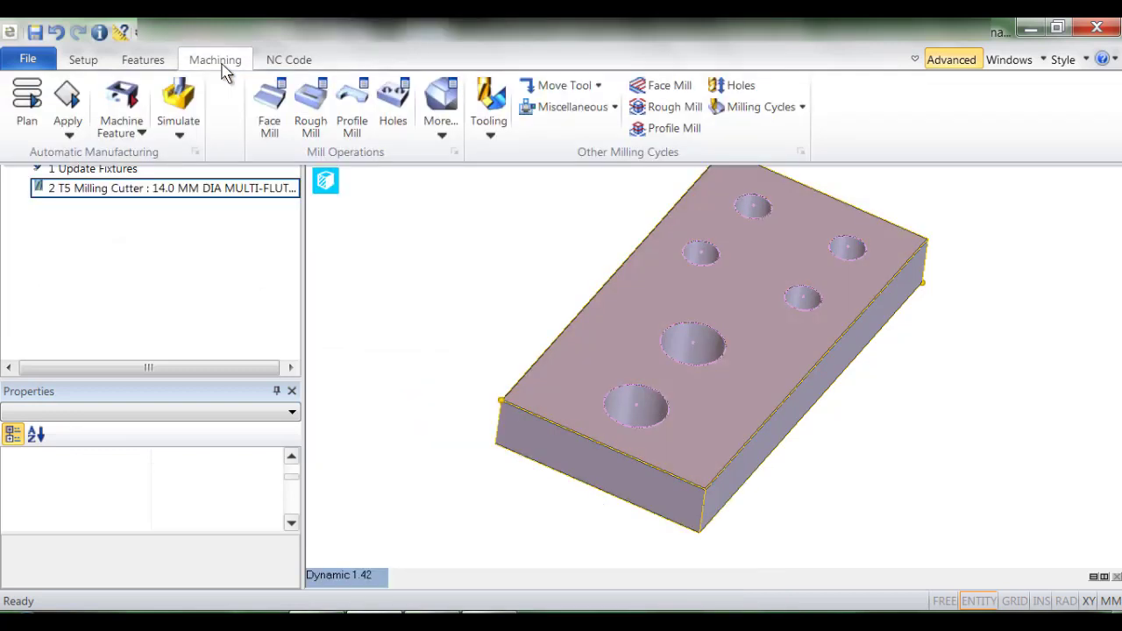
left_click(783, 108)
left_click(789, 243)
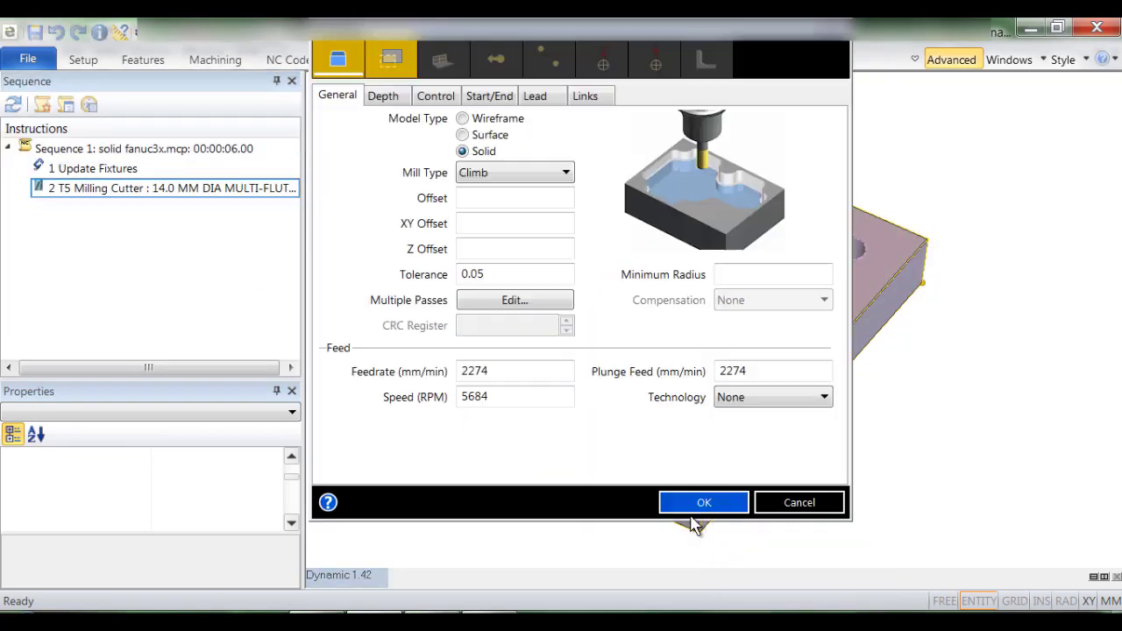
left_click(385, 98)
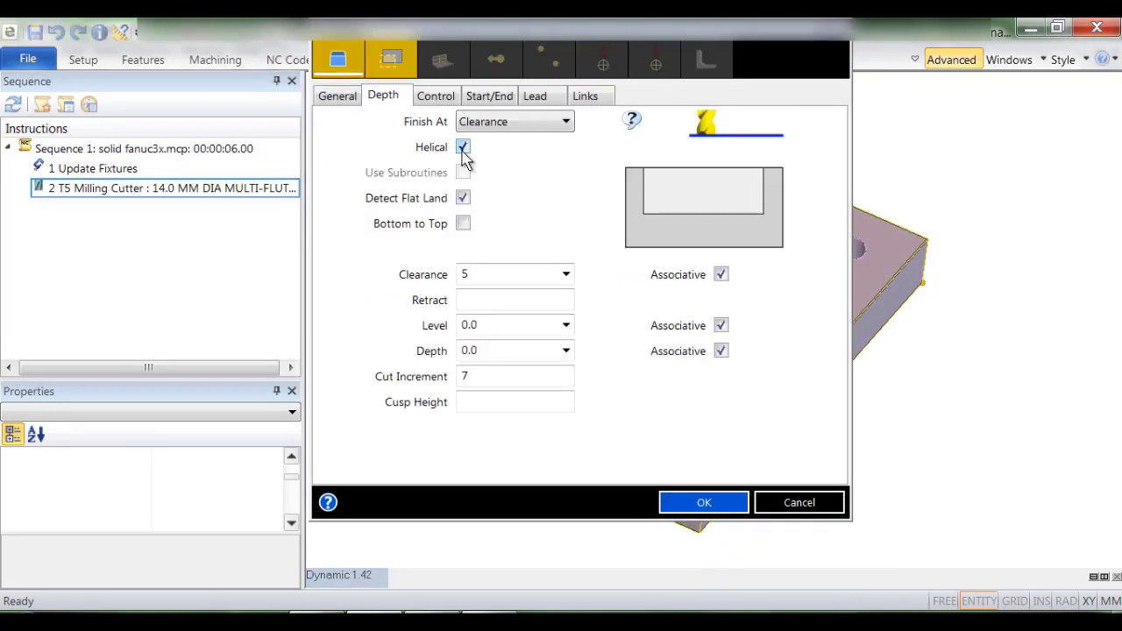
double_click(481, 377)
type("2")
left_click(702, 503)
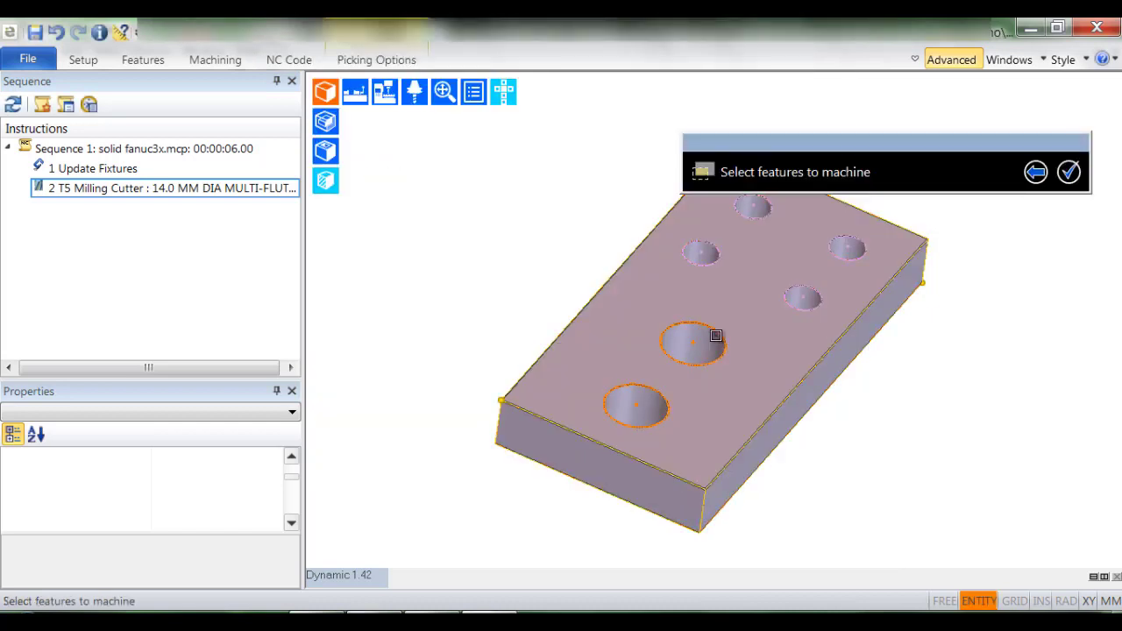
Step: Finish the profiling cycle on the two large holes and review the new Profiling instruction
right_click(531, 289)
right_click(530, 291)
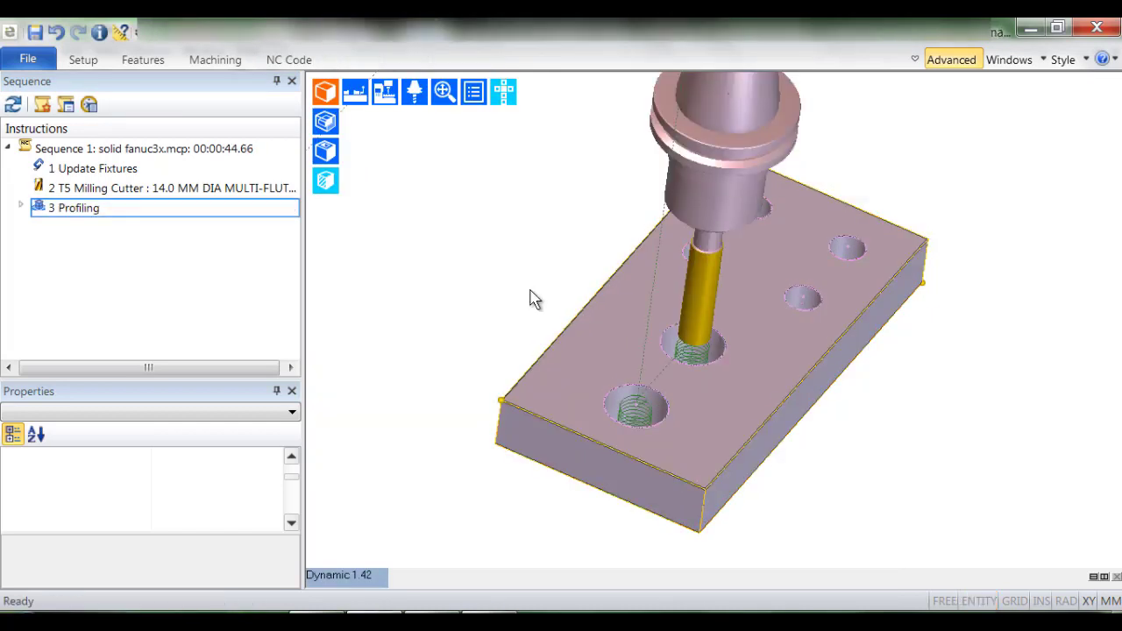
left_click(266, 194)
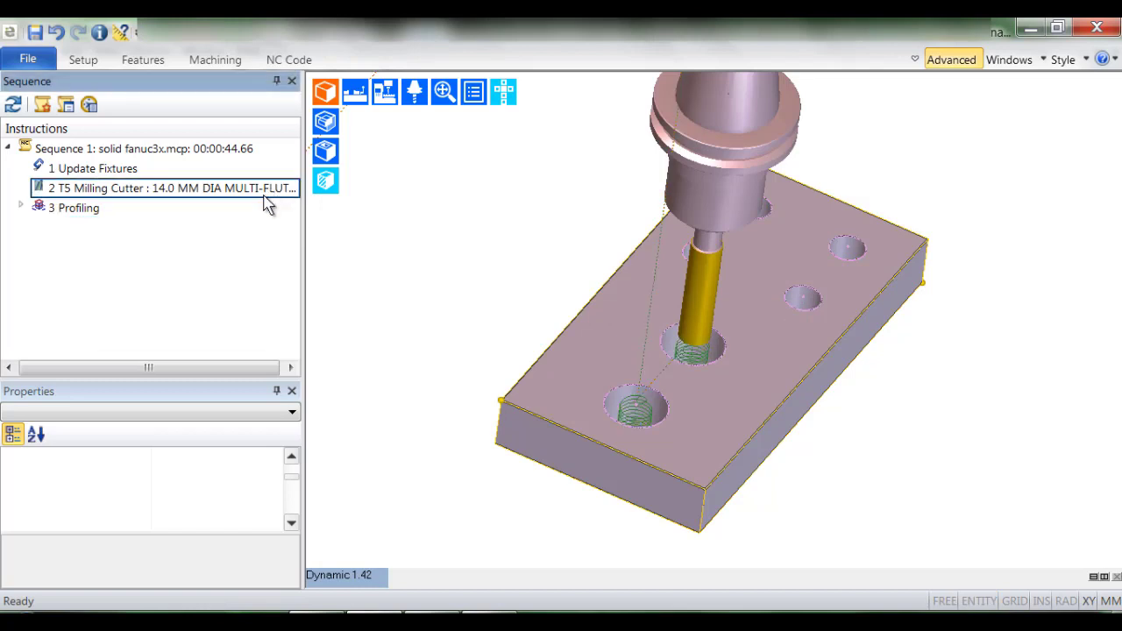
left_click(268, 208)
left_click(270, 198)
left_click(272, 209)
Step: Output the T5 Milling Cutter instruction as a process to Strategy Manager
left_click(266, 194)
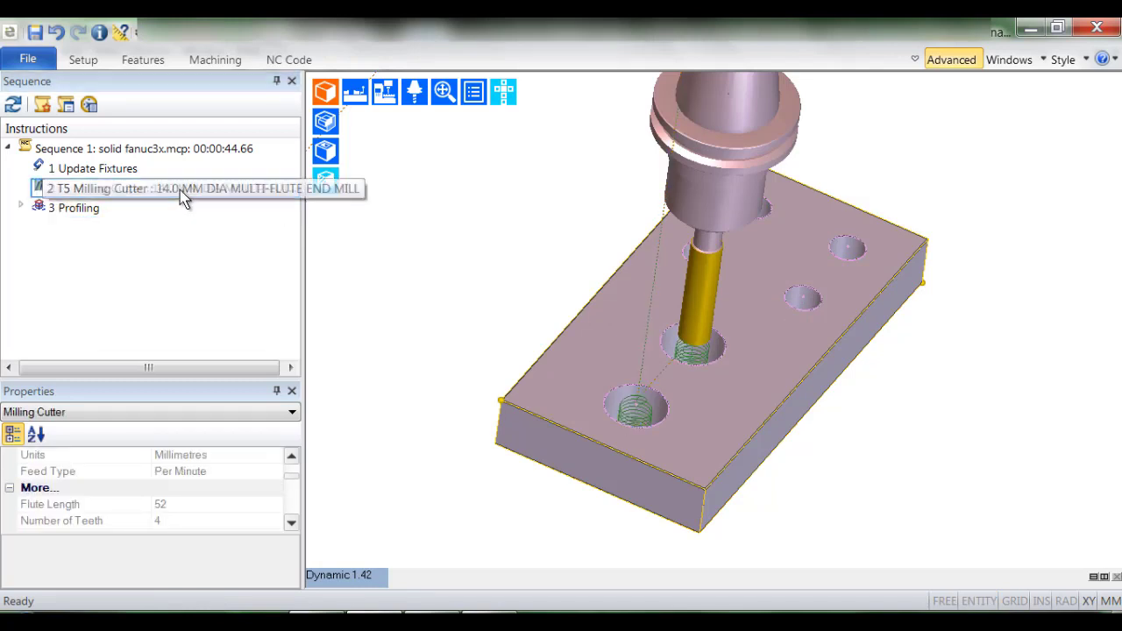
right_click(183, 198)
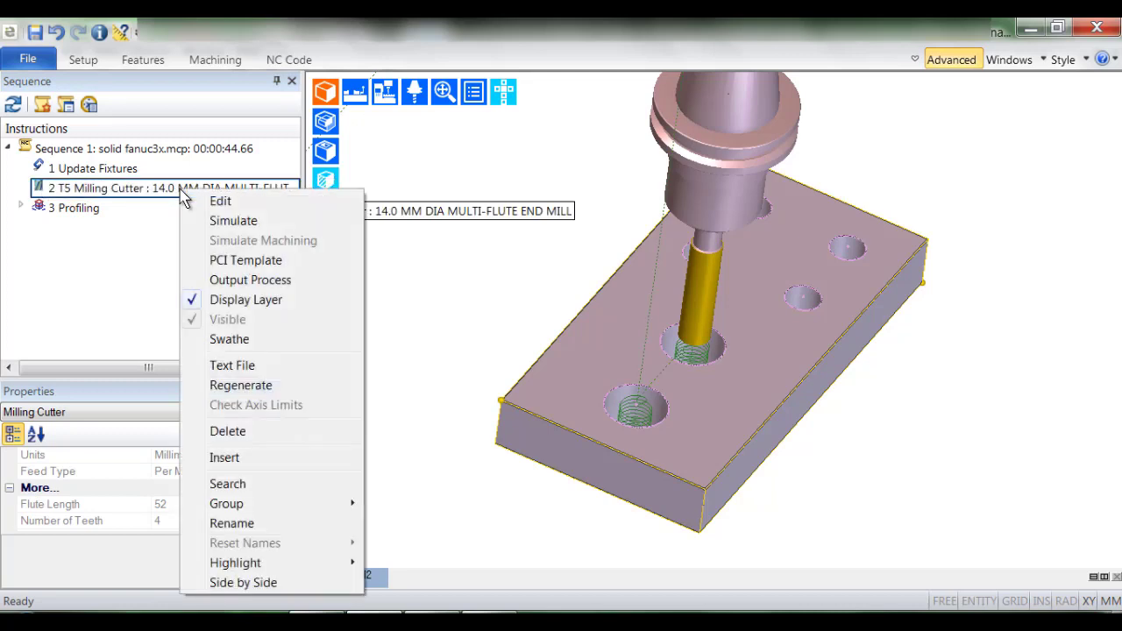
left_click(306, 289)
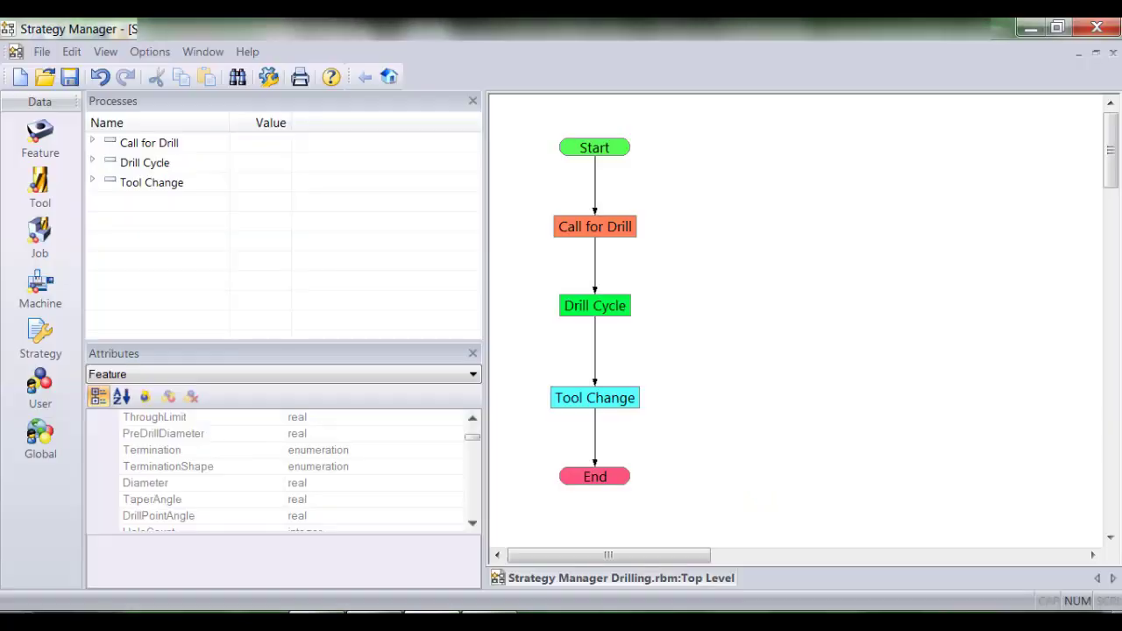
Step: Paste the end-mill tool call into Processes and start renaming it 'call for endmill'
right_click(144, 213)
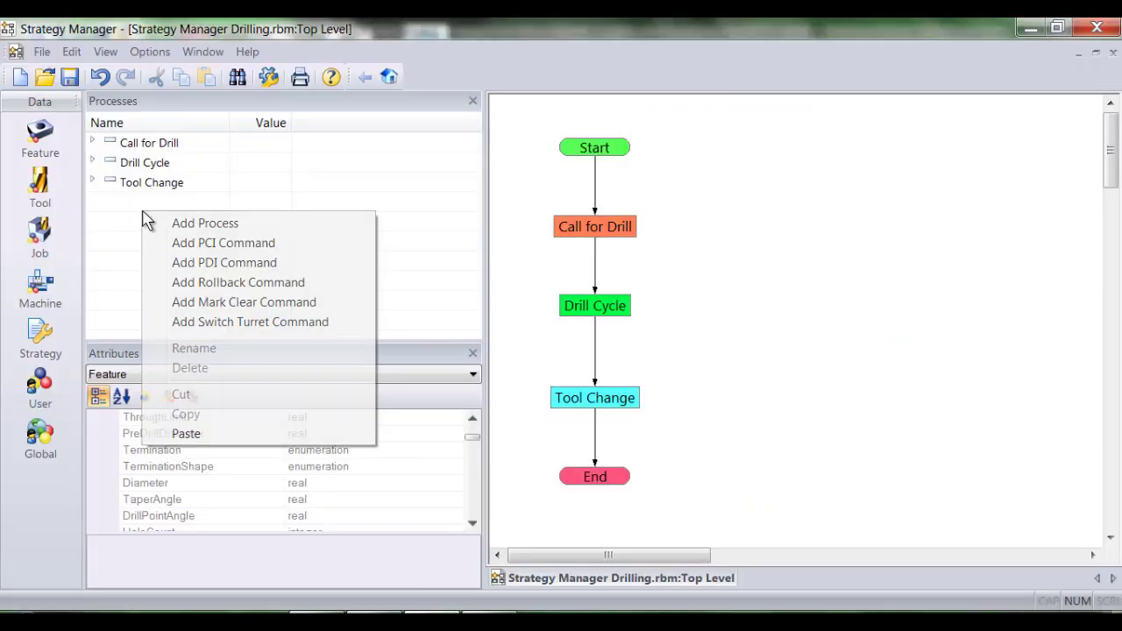
left_click(187, 435)
right_click(176, 202)
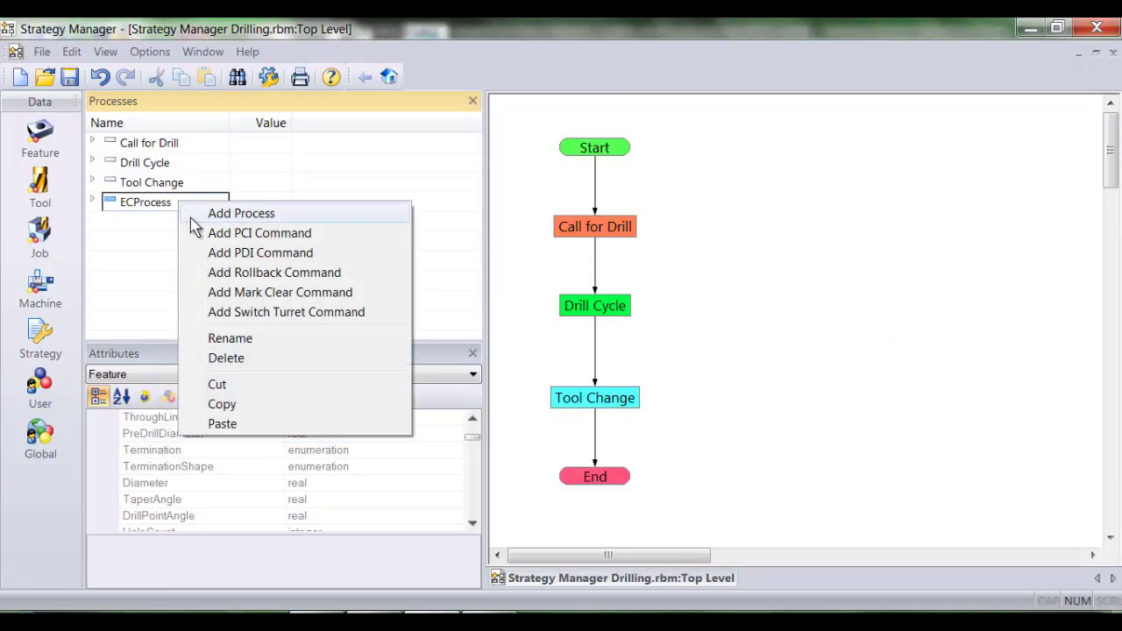
left_click(231, 340)
type("call for endmill")
Step: Commit the 'call for endmill' name and output the 3 Profiling instruction as a process
key("Return")
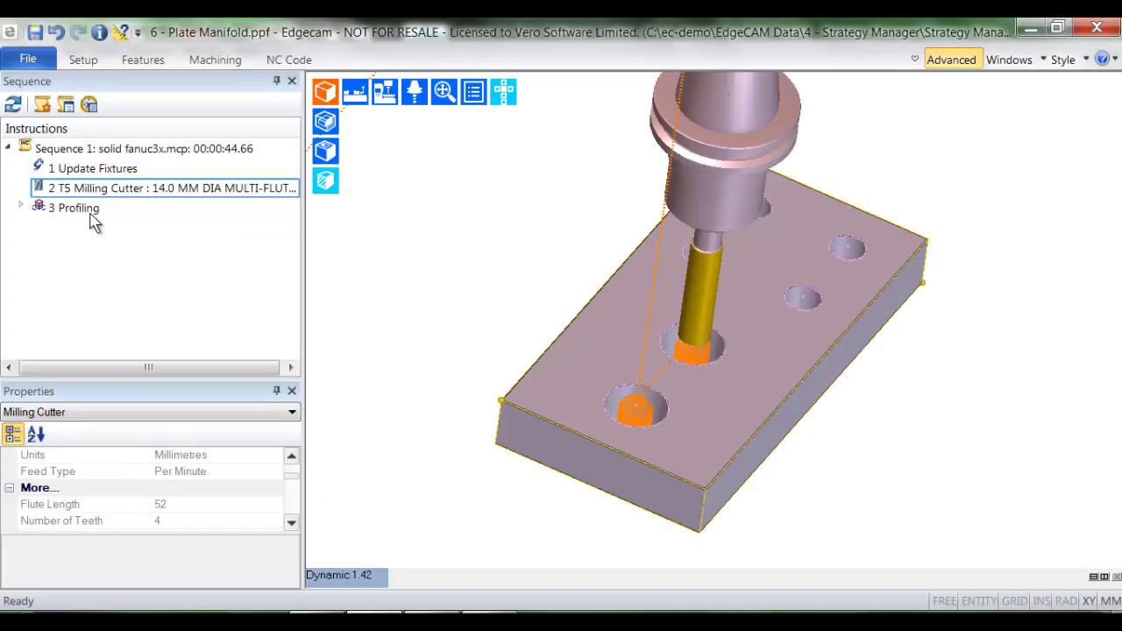
left_click(90, 214)
right_click(91, 216)
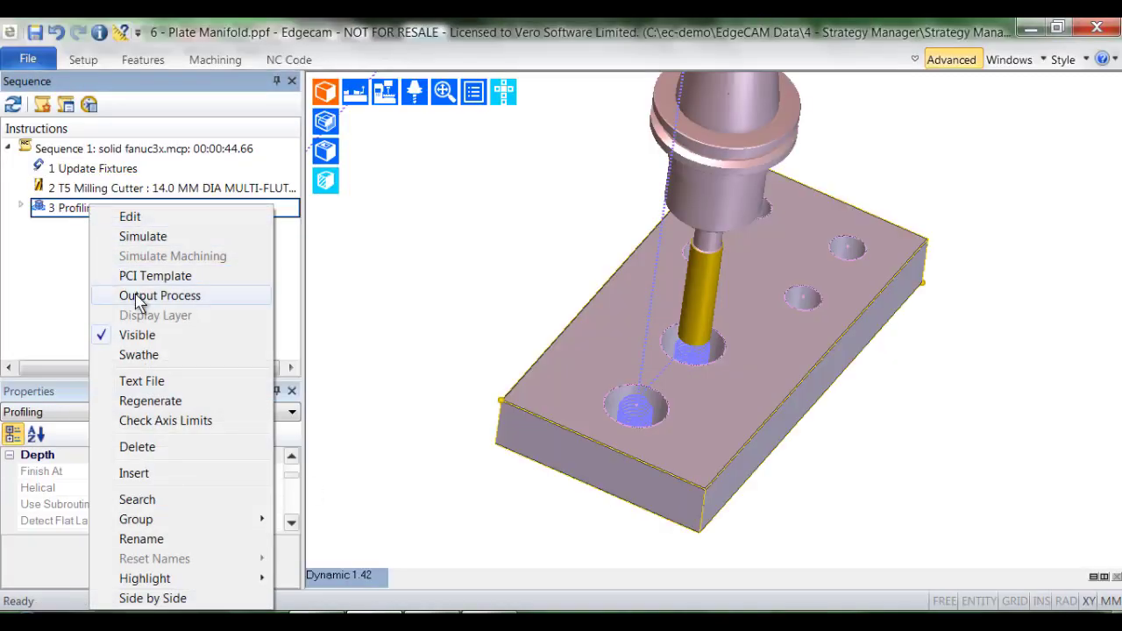
left_click(132, 297)
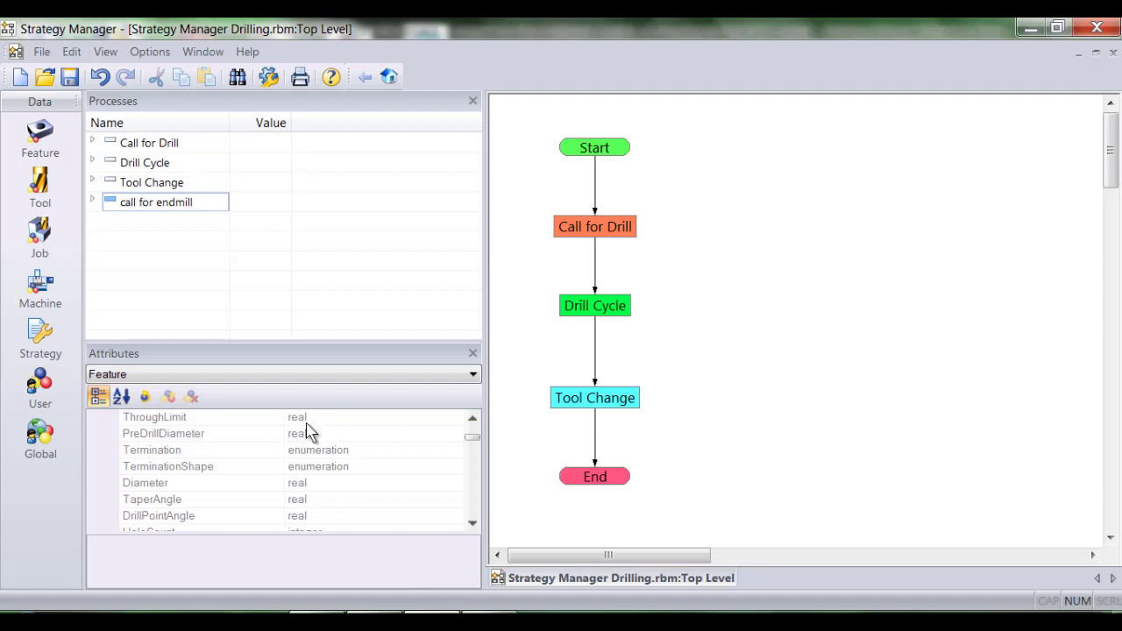
left_click(163, 243)
Step: Paste the profiling process into Processes and rename it 'Profiling Cycle'
right_click(162, 237)
left_click(205, 456)
right_click(178, 226)
left_click(231, 355)
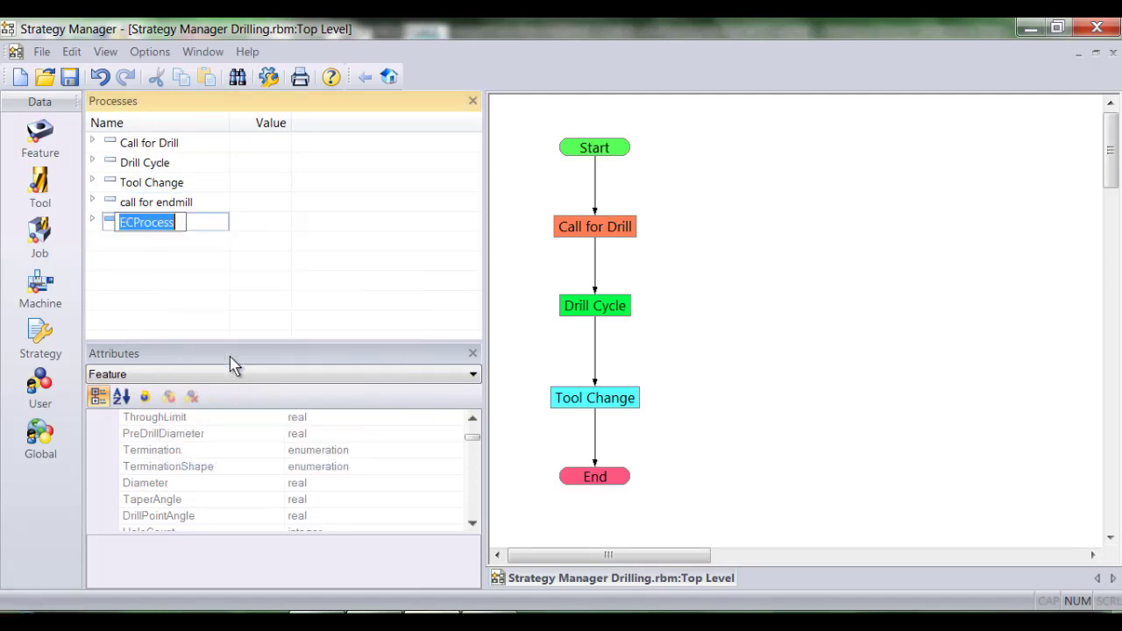
type("Profiling C")
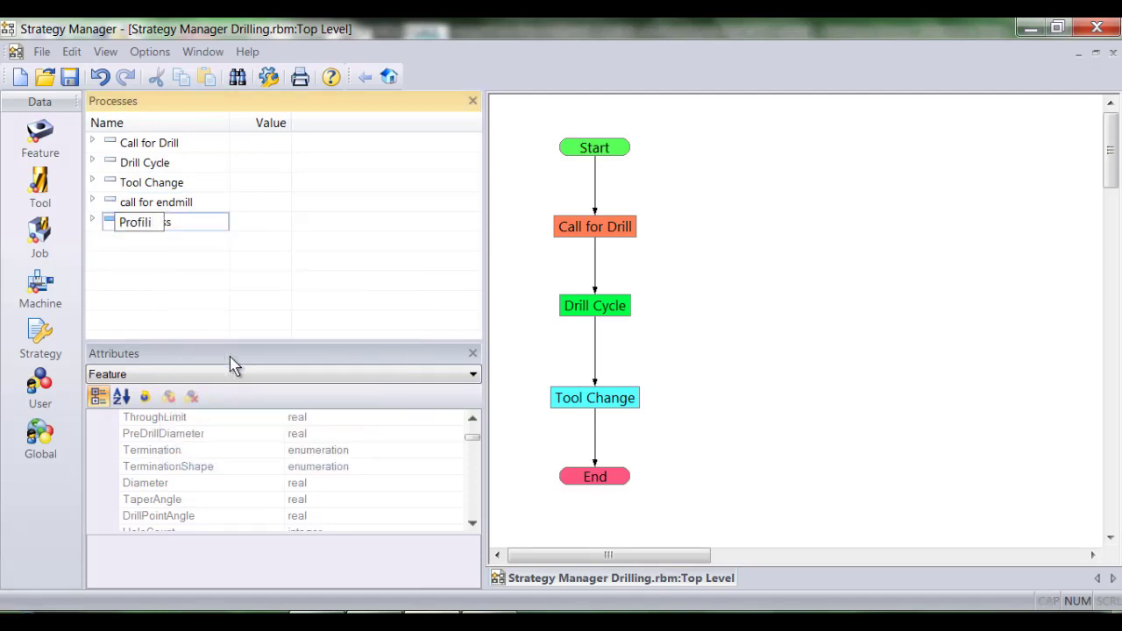
type("ycle")
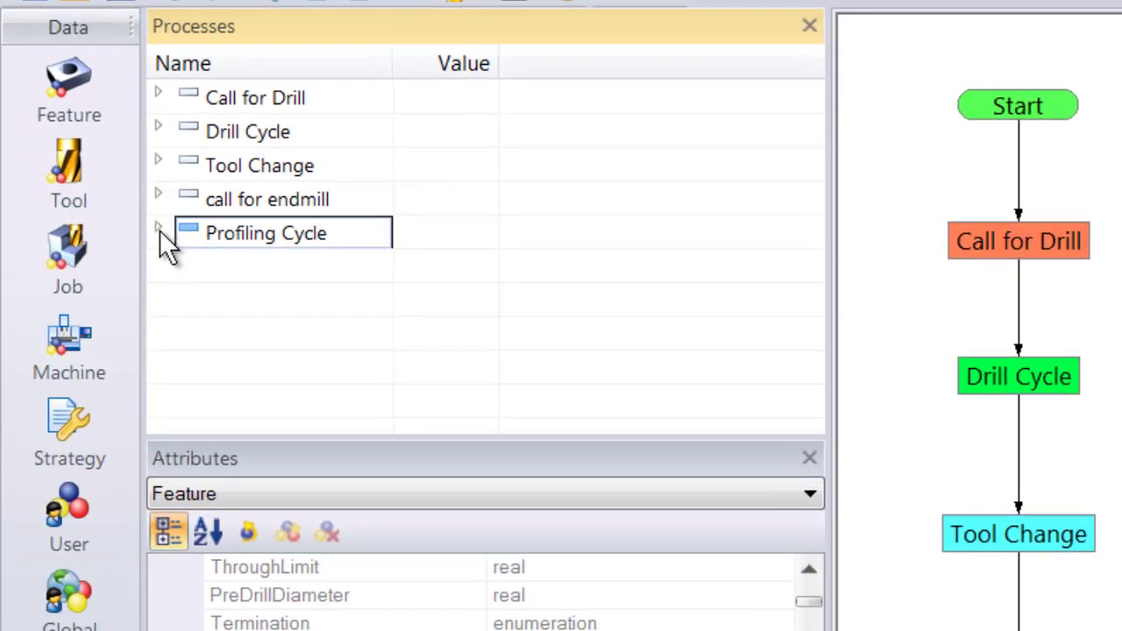
left_click(92, 219)
Step: Check the Profiling Depth settings: Helical 1 and Cut Increment 2
left_click(176, 261)
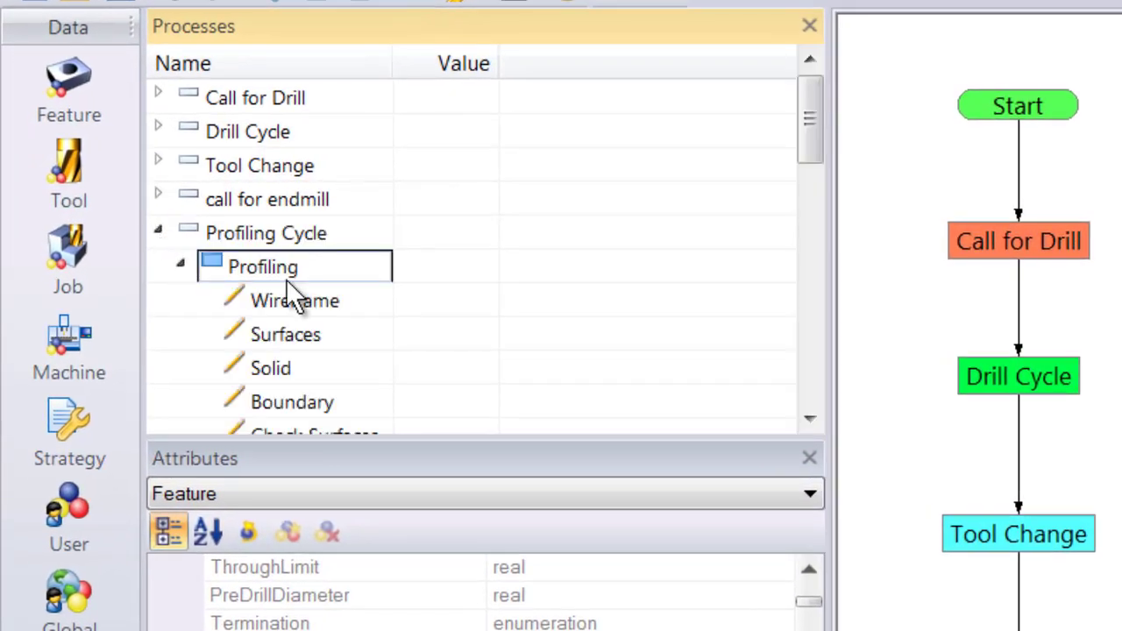
left_click_drag(807, 125, 827, 337)
double_click(279, 335)
scroll(479, 338, "down", 4)
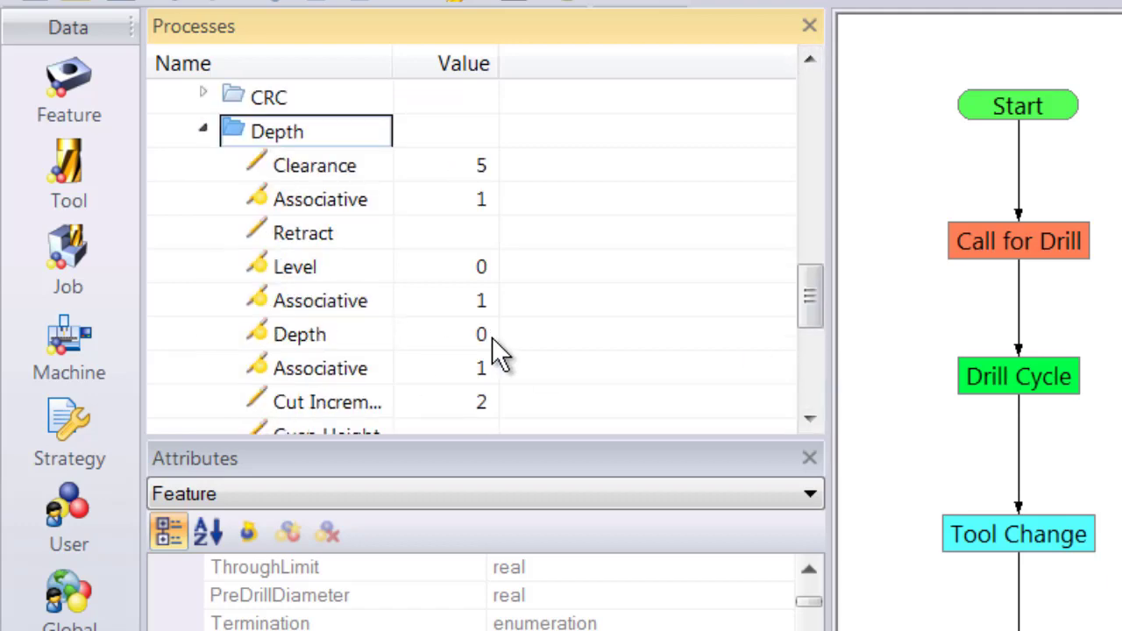
left_click(451, 265)
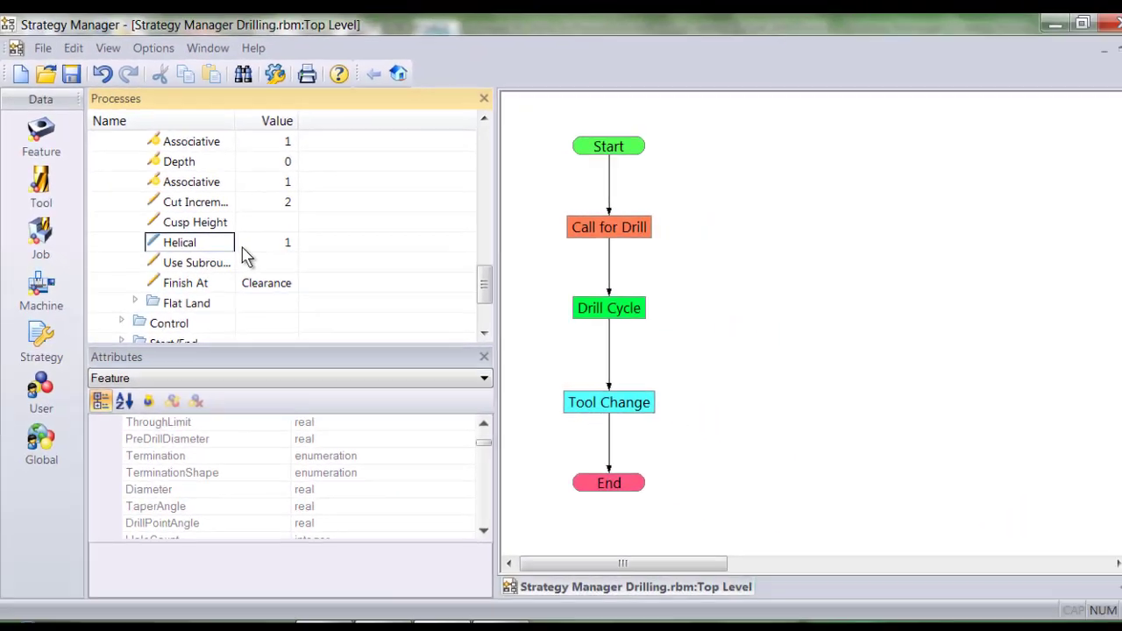
scroll(409, 280, "up", 1)
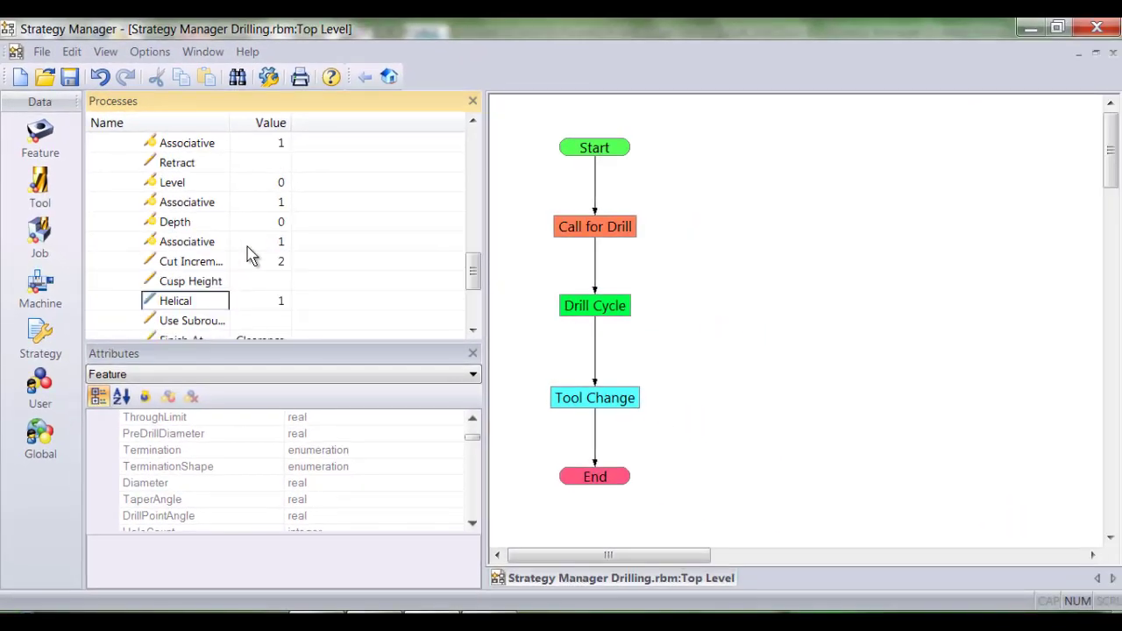
Step: Add a decision node named 'Greater then 20mm? Profile Helical Cycle' to the flowchart
right_click(803, 190)
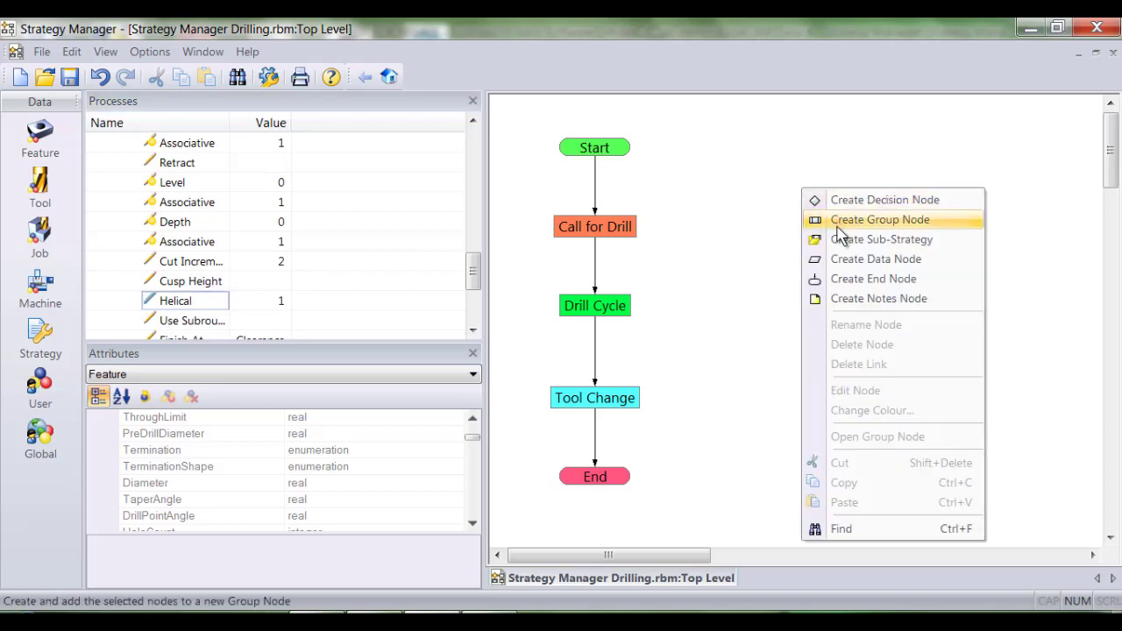
left_click(903, 200)
double_click(903, 209)
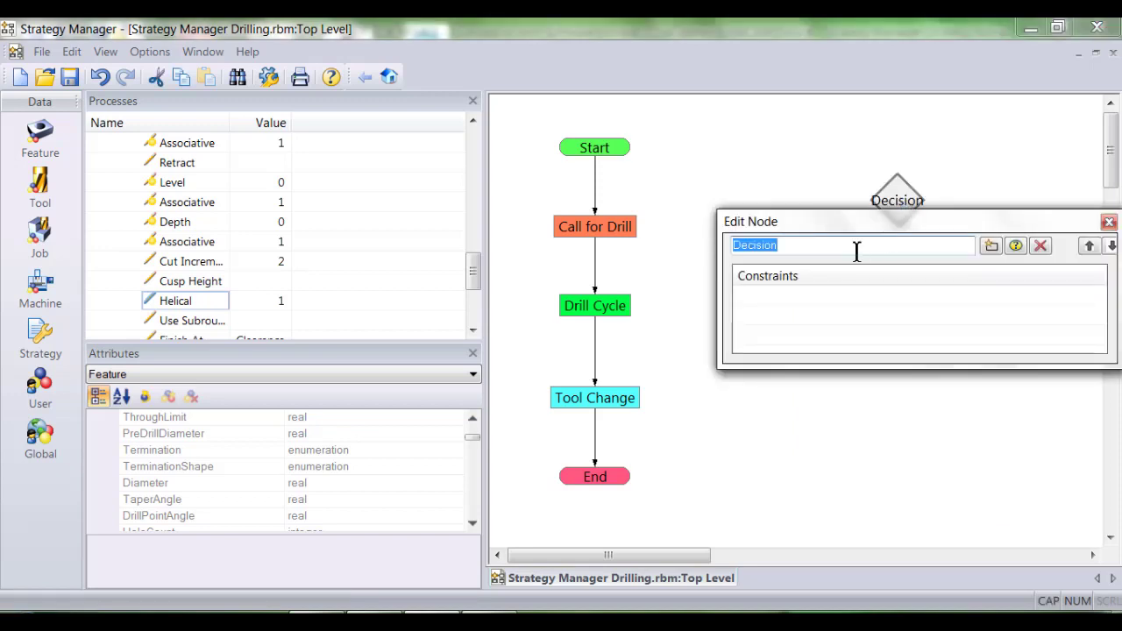
type("Gr")
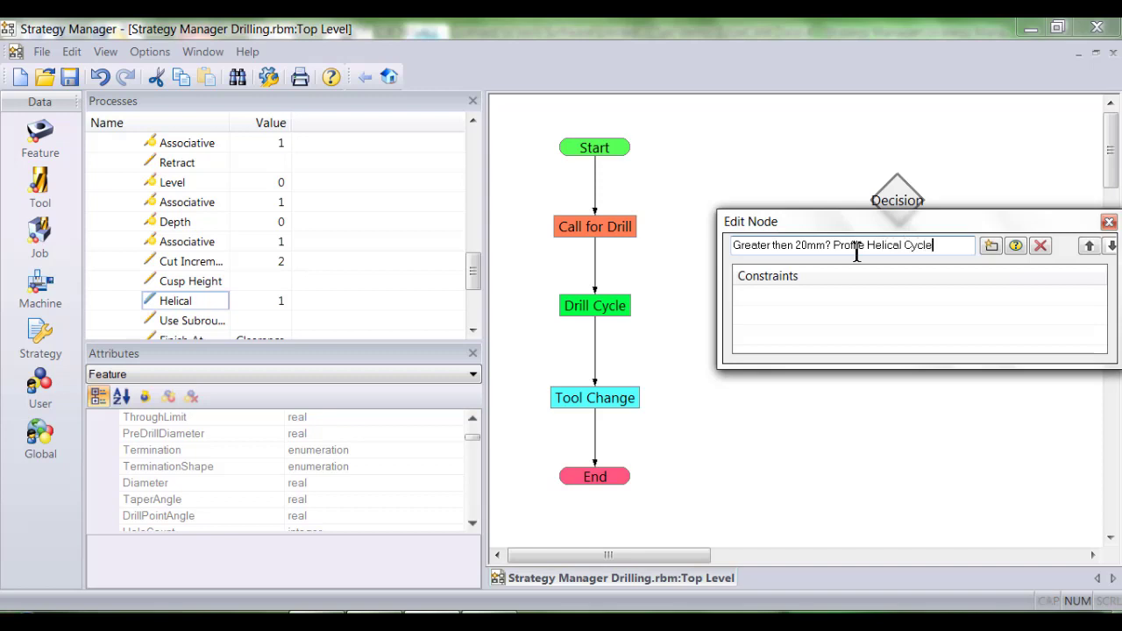
Step: Add the constraint Feature.Hole2.Diameter>20 using the Feature > Hole2 > Diameter attribute
left_click(991, 247)
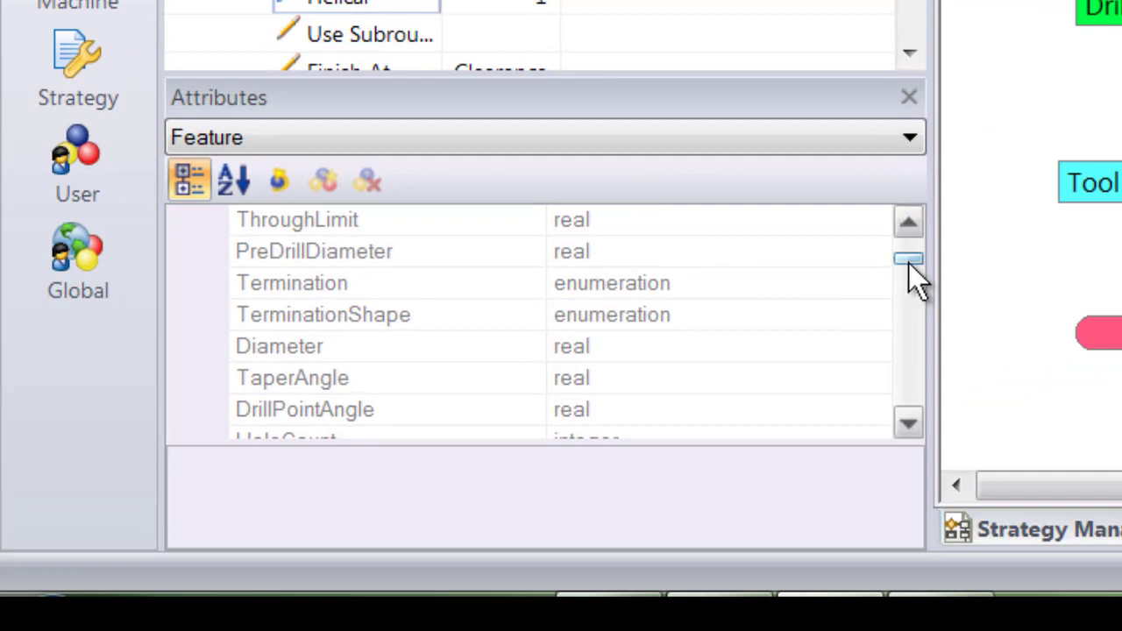
left_click_drag(909, 263, 910, 267)
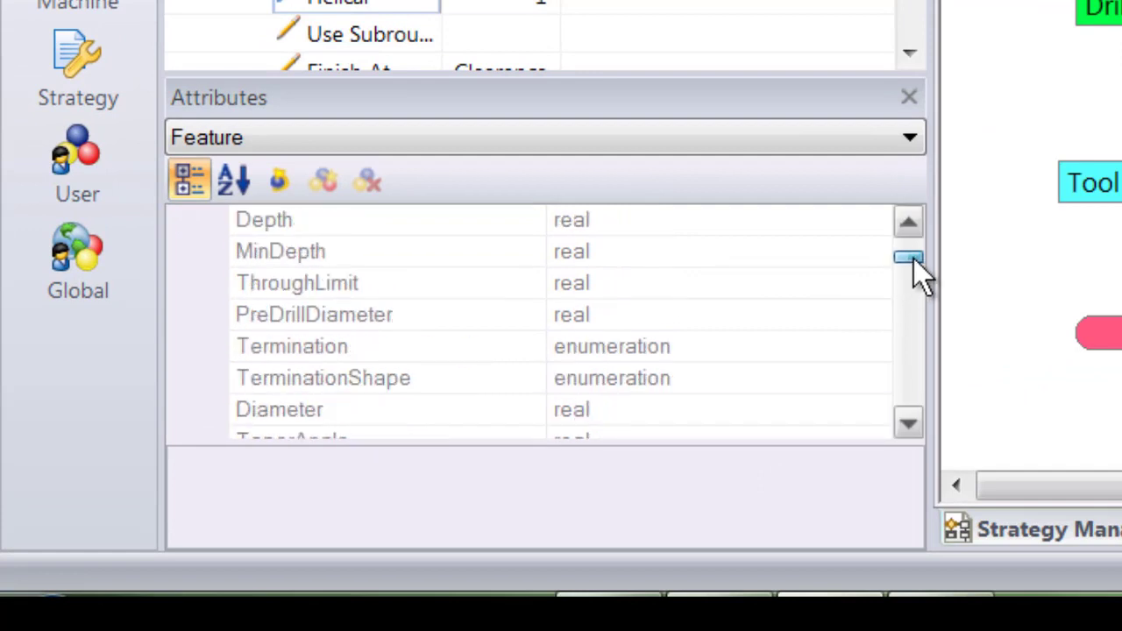
mouse_move(914, 257)
left_mouse_down()
mouse_move(916, 245)
mouse_move(916, 255)
left_mouse_up()
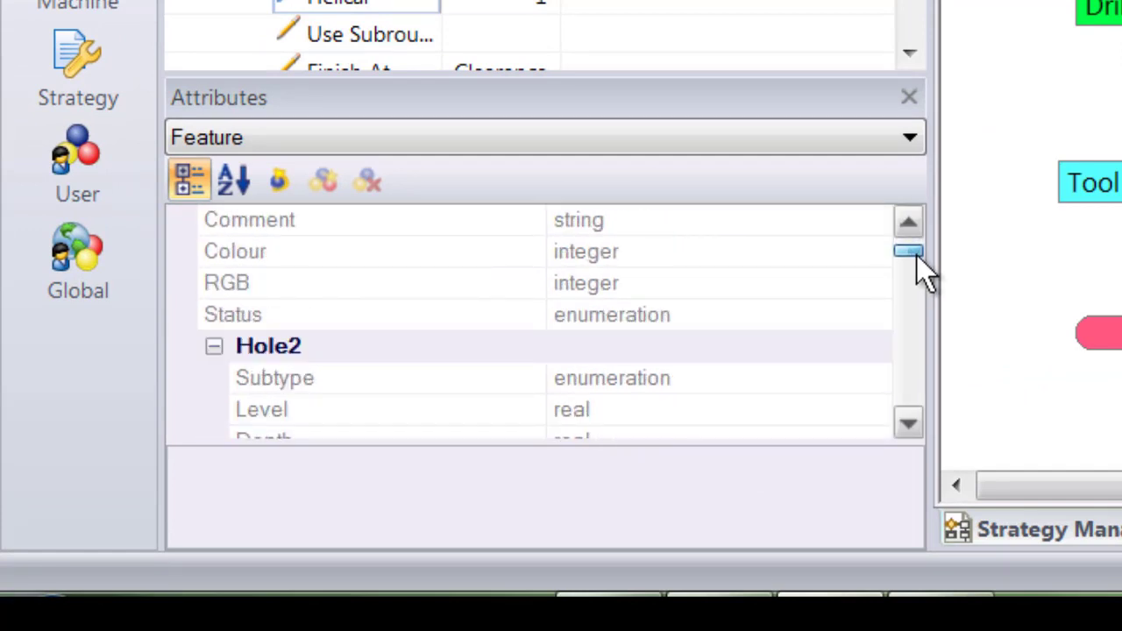
left_click(907, 424)
left_click(907, 424)
left_click(906, 424)
left_click(906, 424)
left_click(907, 425)
left_click(906, 424)
left_click(906, 425)
left_click(907, 424)
left_click(355, 387)
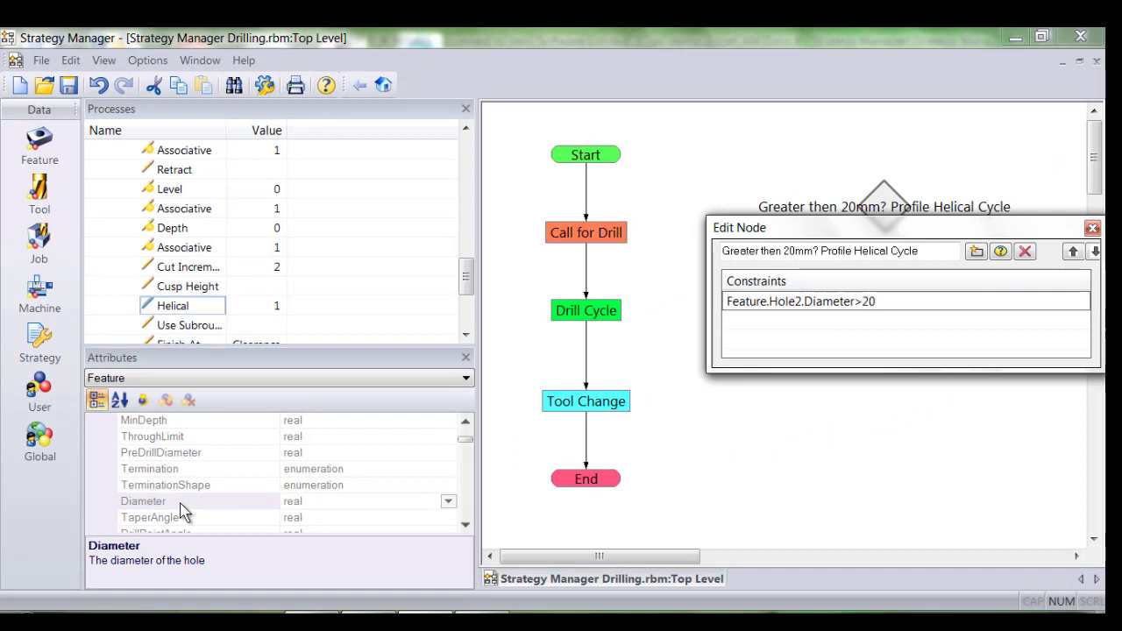
Step: Commit the diameter >20 constraint, link Start to the 20mm decision, and route false to Call for Drill
key("Return")
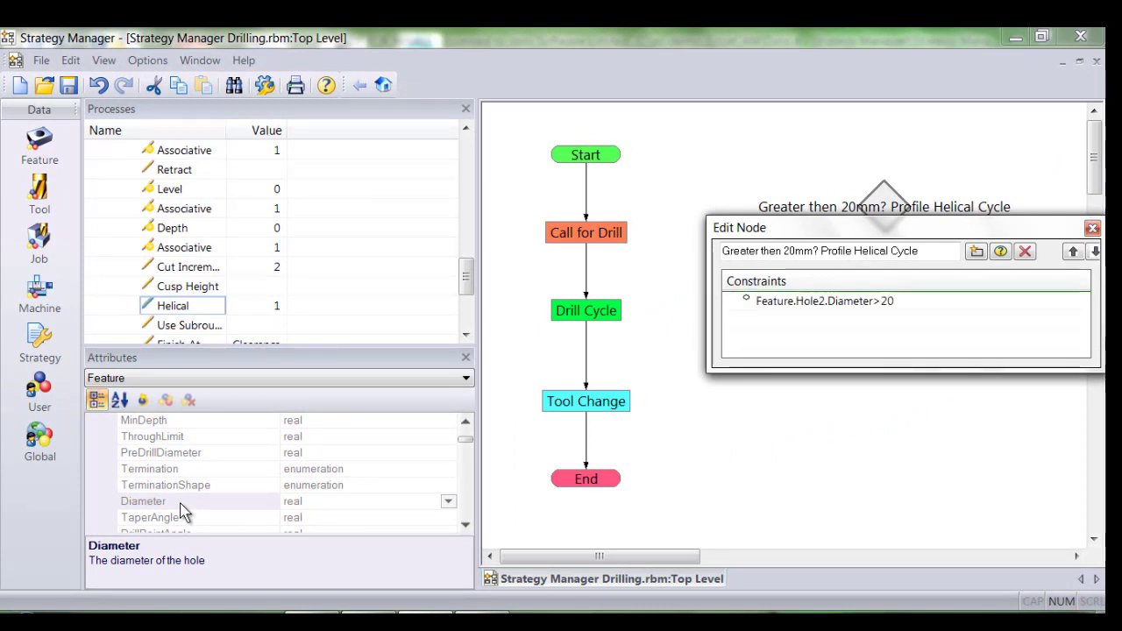
left_click(1093, 228)
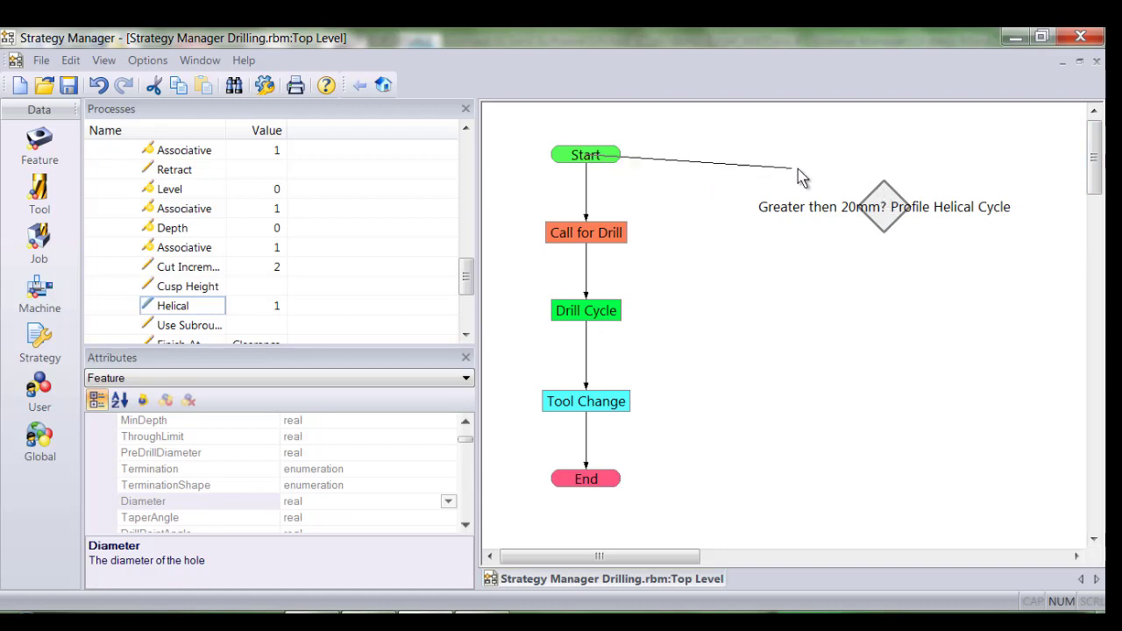
mouse_move(866, 194)
left_mouse_down()
mouse_move(882, 208)
mouse_move(593, 237)
left_mouse_up()
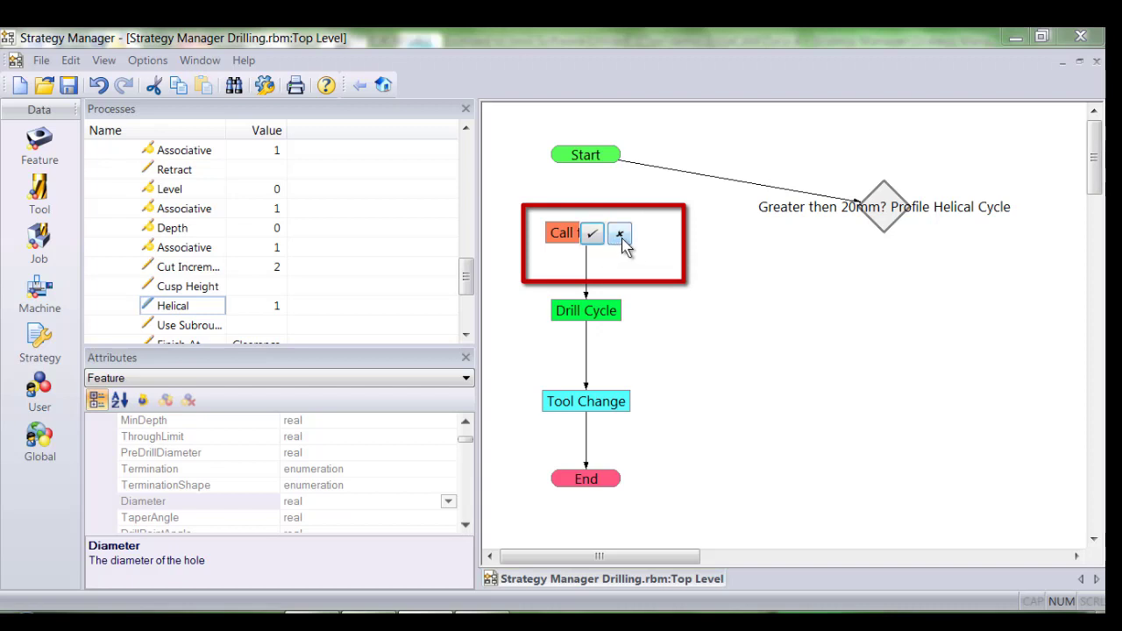
left_click(619, 234)
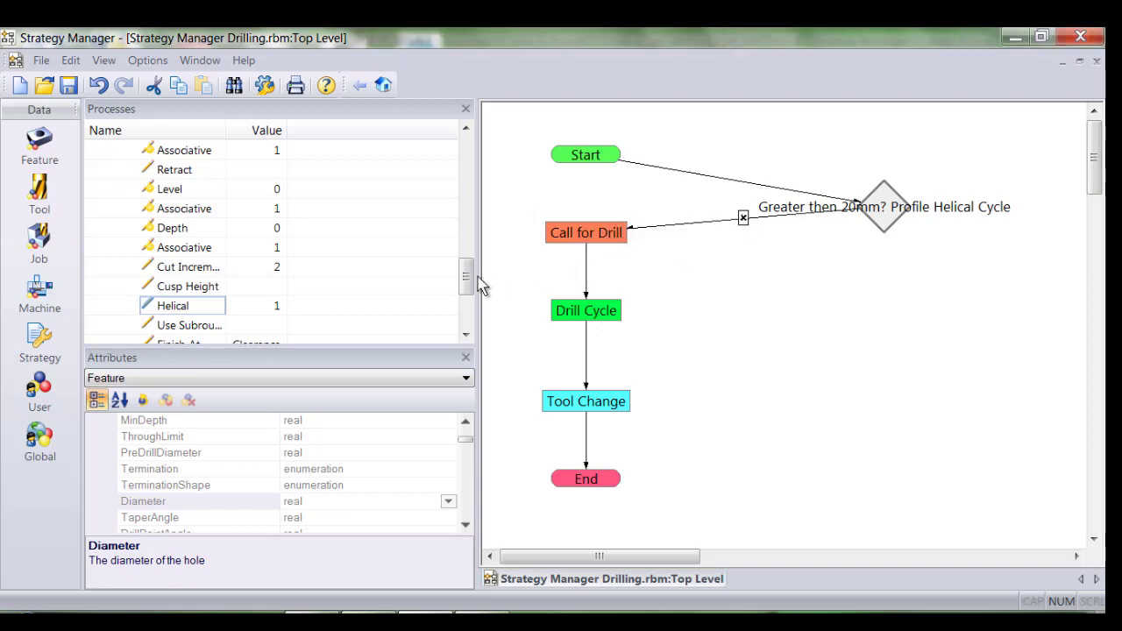
Step: Add call for endmill and Profiling Cycle, chaining the true branch through them to Tool Change
left_click_drag(471, 283, 465, 149)
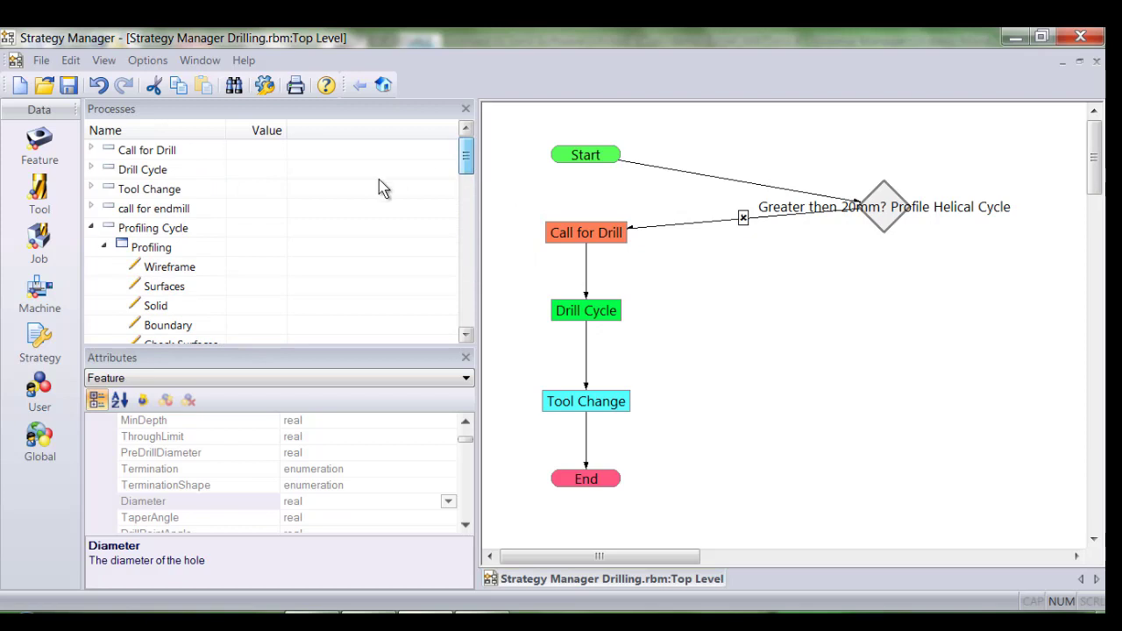
left_click(91, 228)
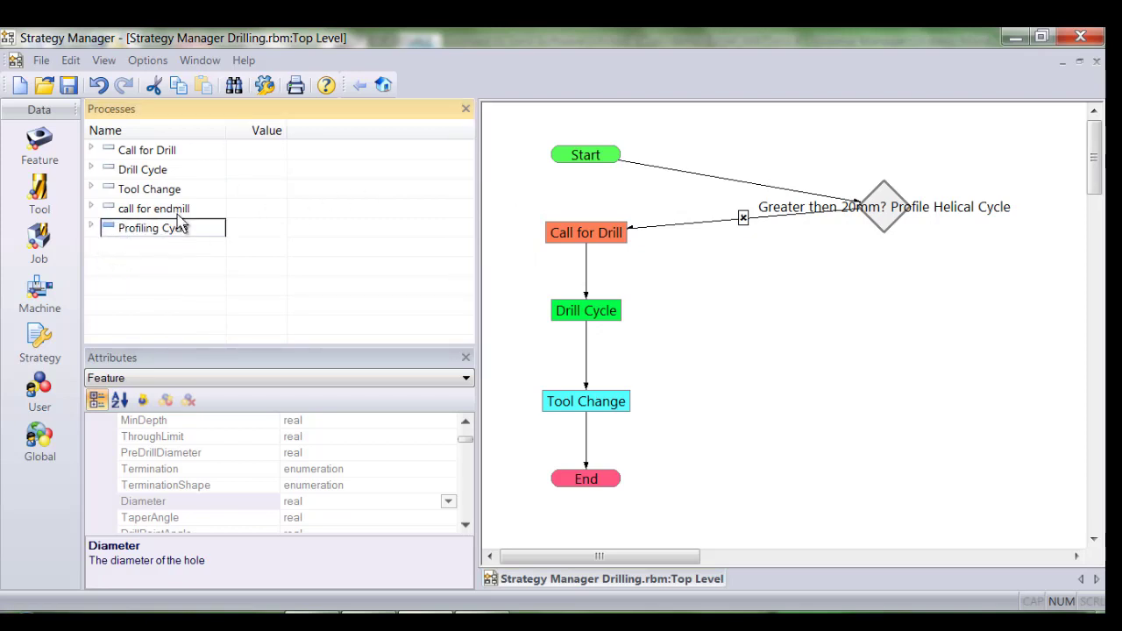
left_click_drag(186, 215, 875, 305)
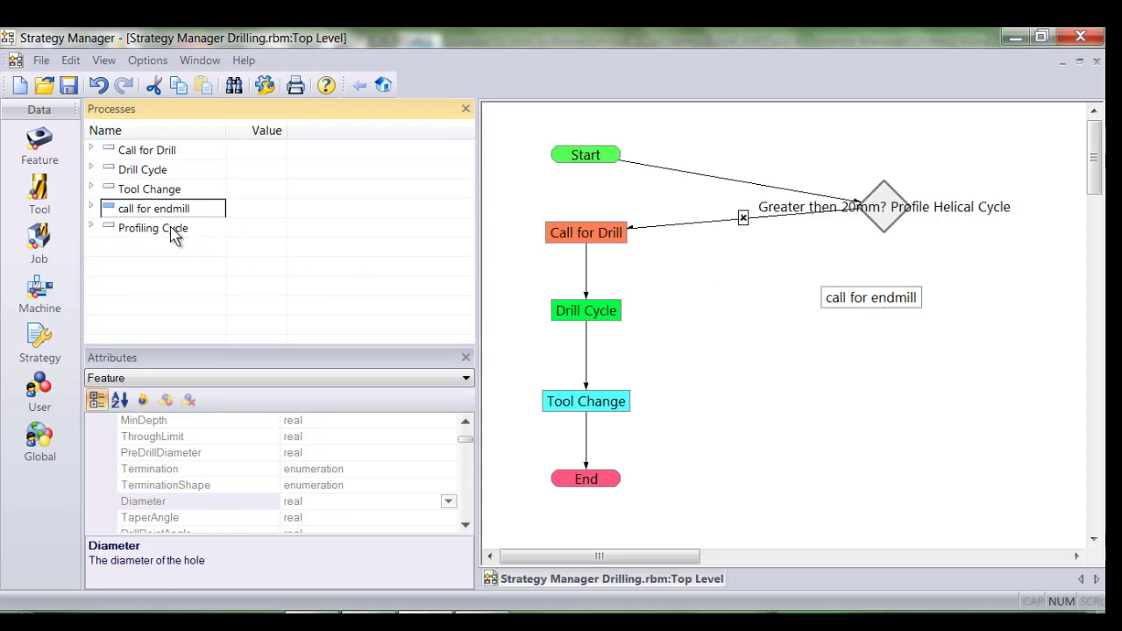
left_click_drag(175, 235, 866, 378)
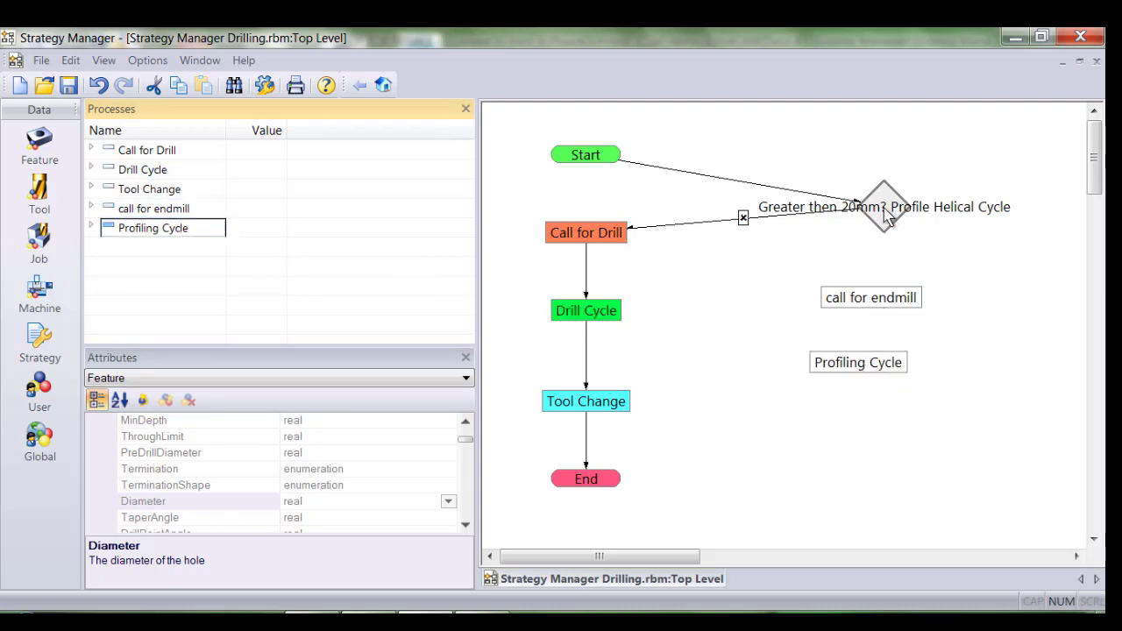
mouse_move(879, 302)
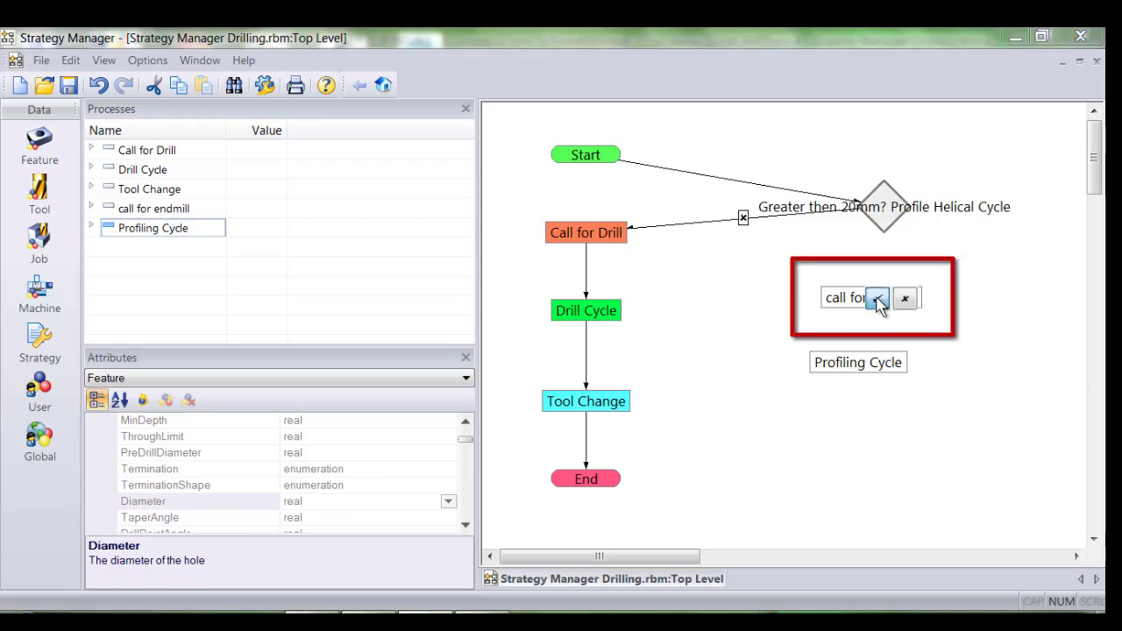
left_click(877, 300)
mouse_move(879, 302)
left_mouse_down()
mouse_move(883, 369)
mouse_move(863, 369)
left_mouse_up()
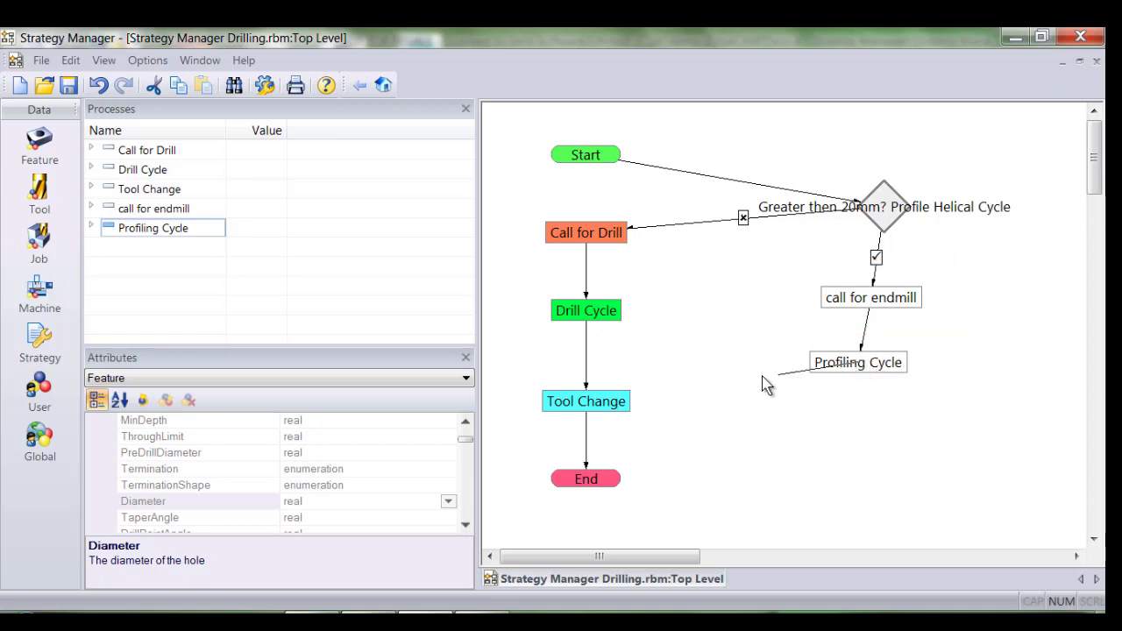
left_click(614, 408)
Step: Save the strategy flowchart, then apply all strategies to both Through hole features
left_click(68, 88)
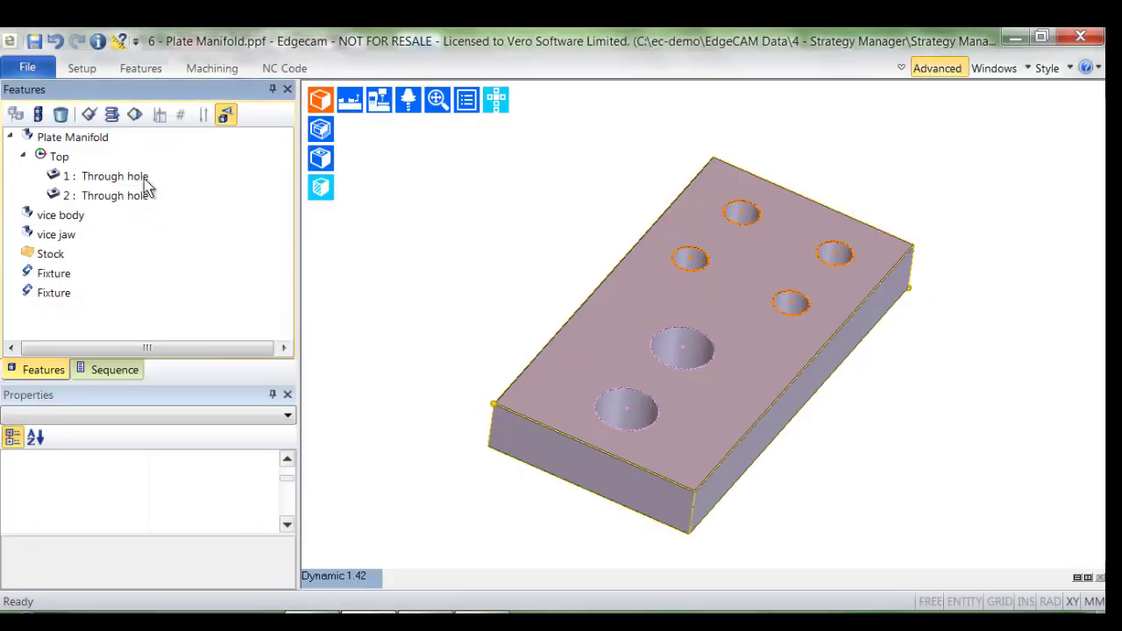
left_click(132, 179)
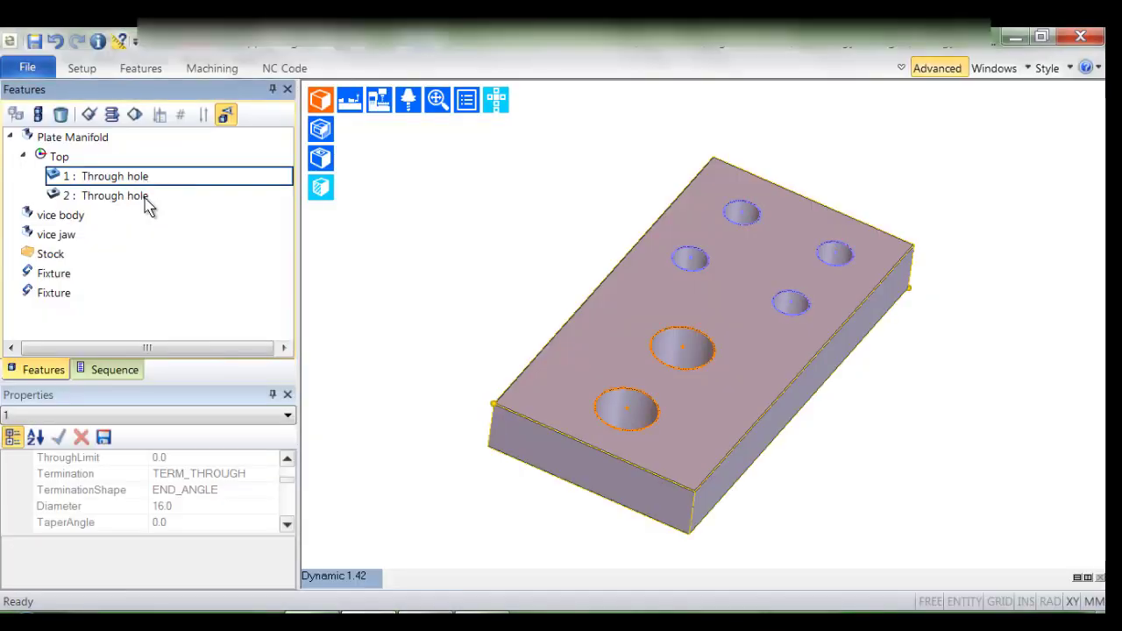
left_click(145, 198, "shift")
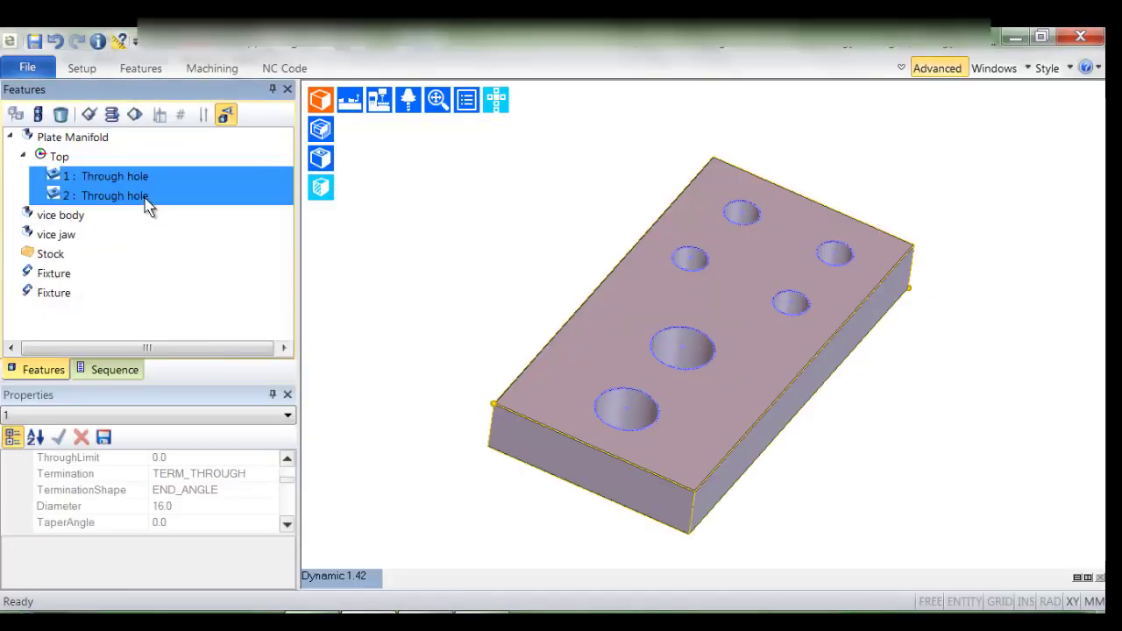
left_click(135, 117)
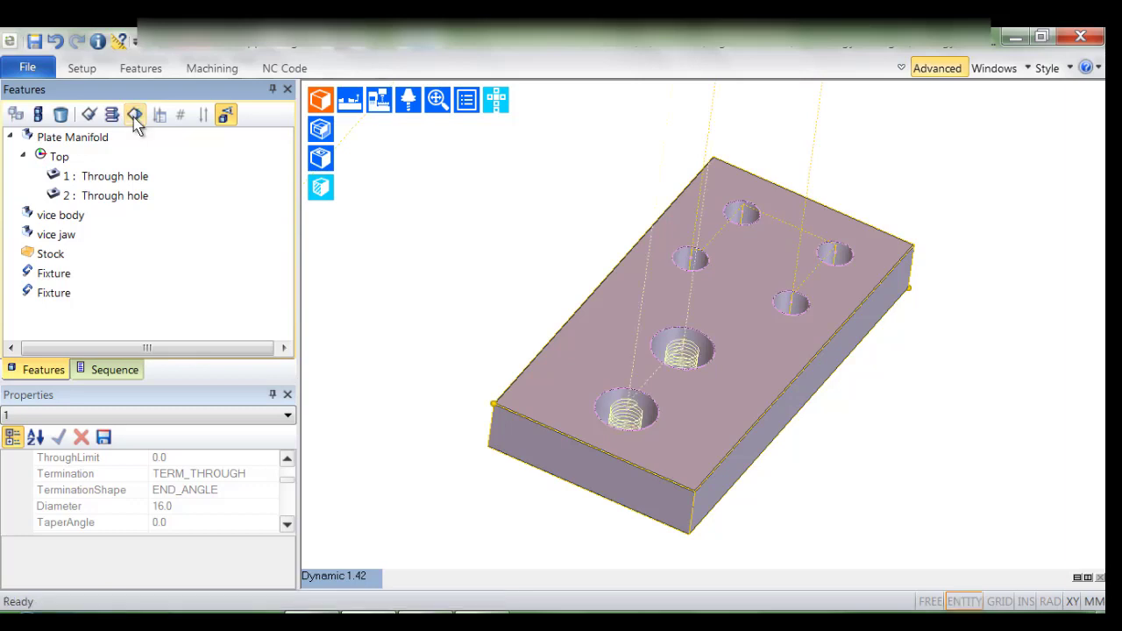
Step: Review the generated sequence, selecting the T5 milling cutter and 6 Profiling instructions
left_click(131, 374)
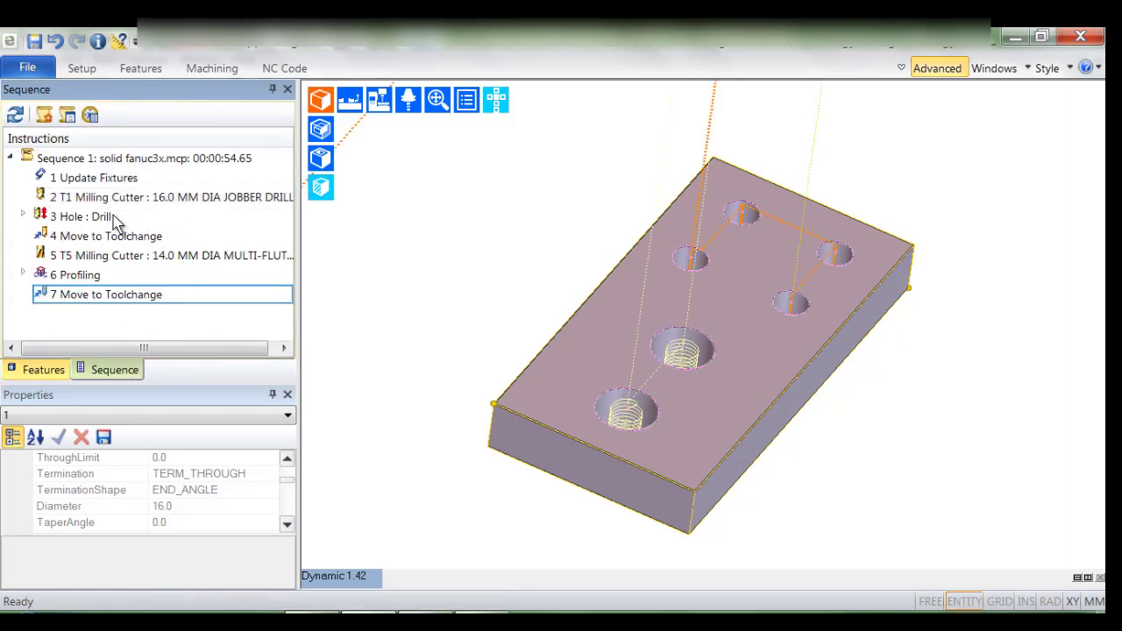
left_click(137, 259)
left_click(78, 277)
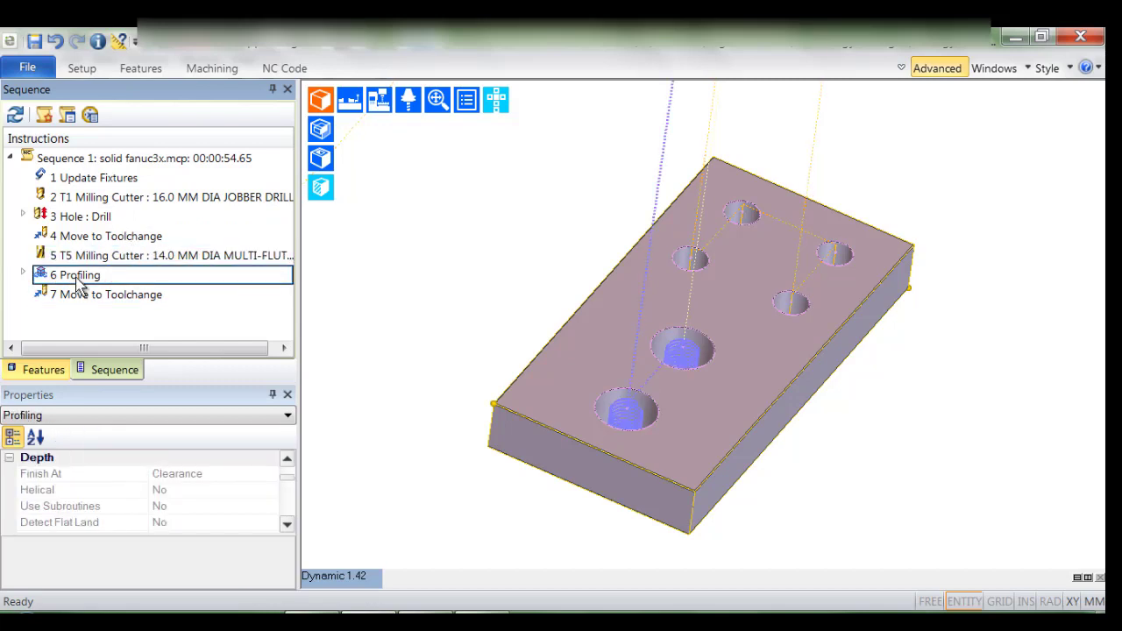
double_click(76, 280)
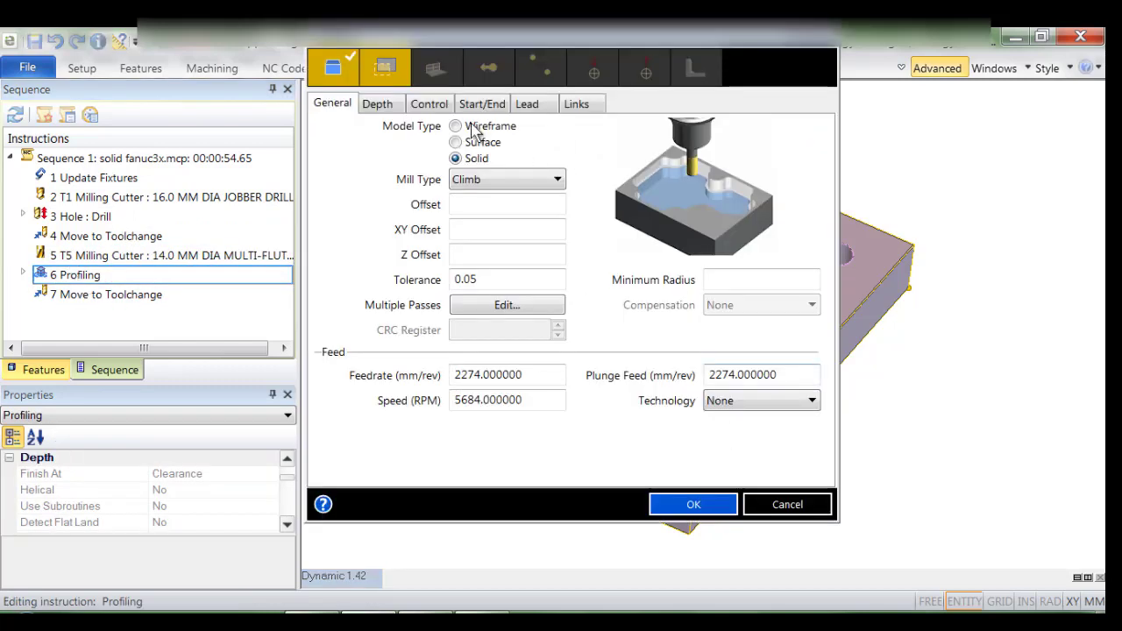
left_click(379, 105)
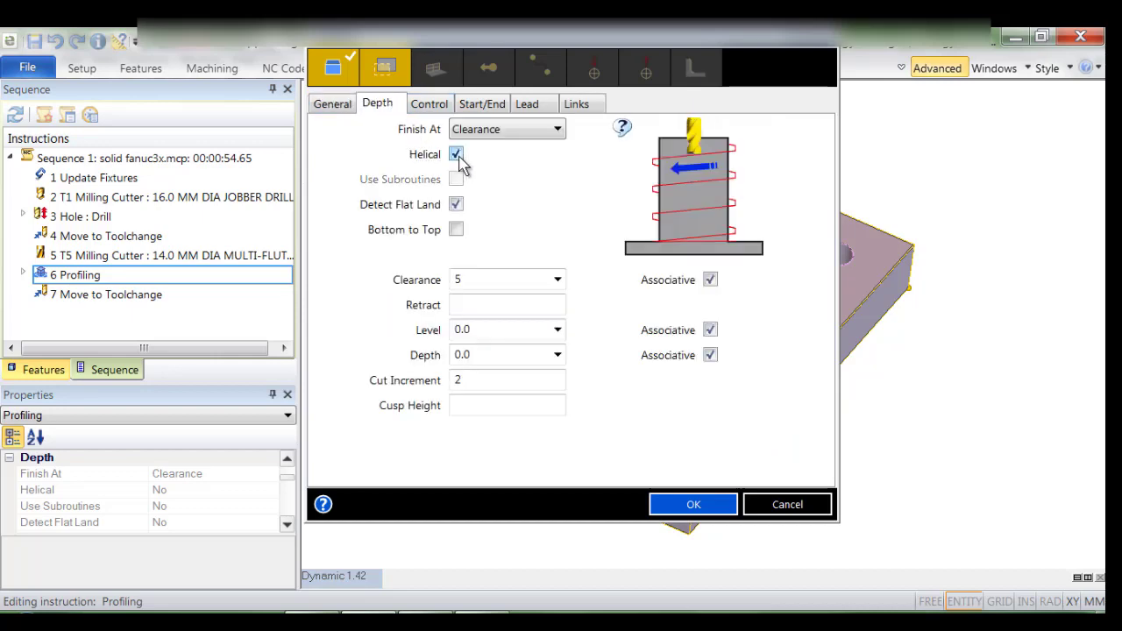
left_click(777, 503)
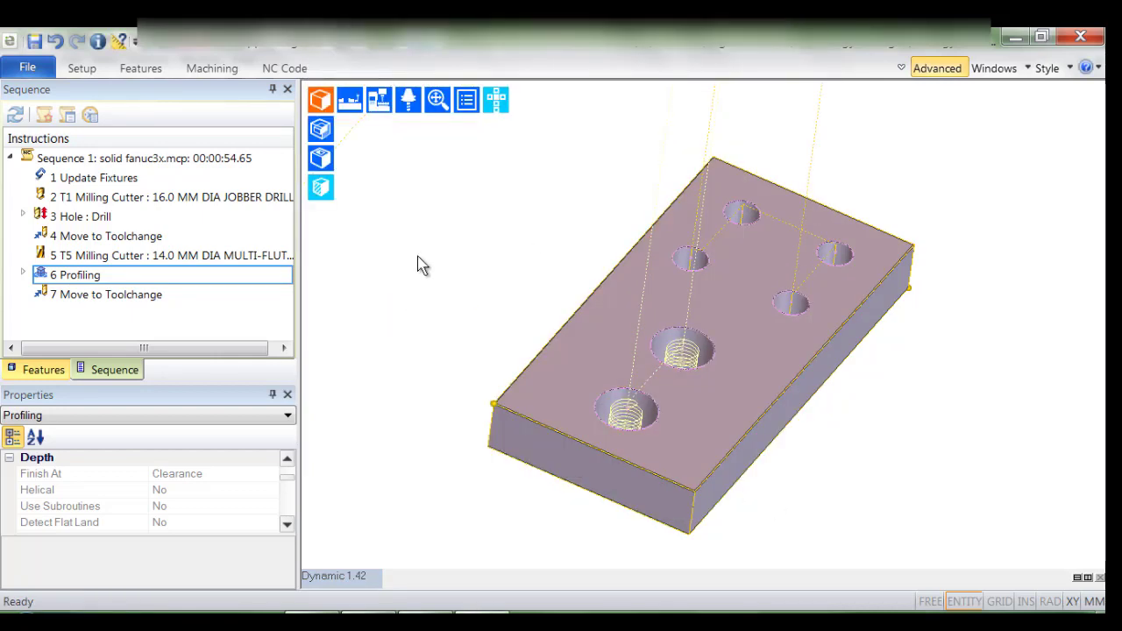
middle_click_drag(431, 243, 391, 263)
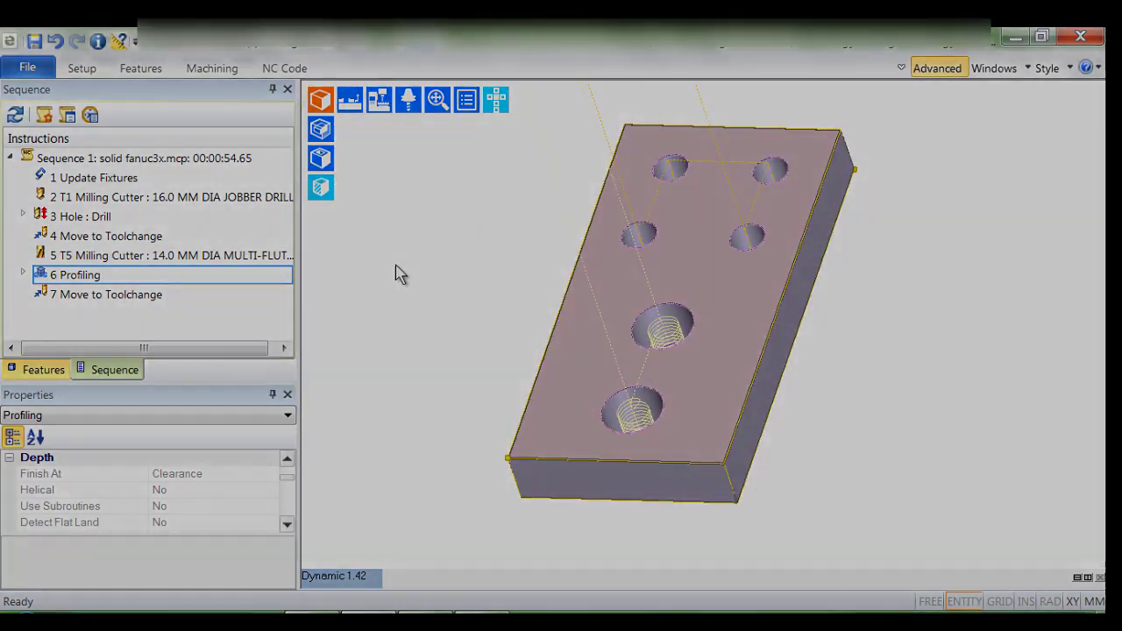